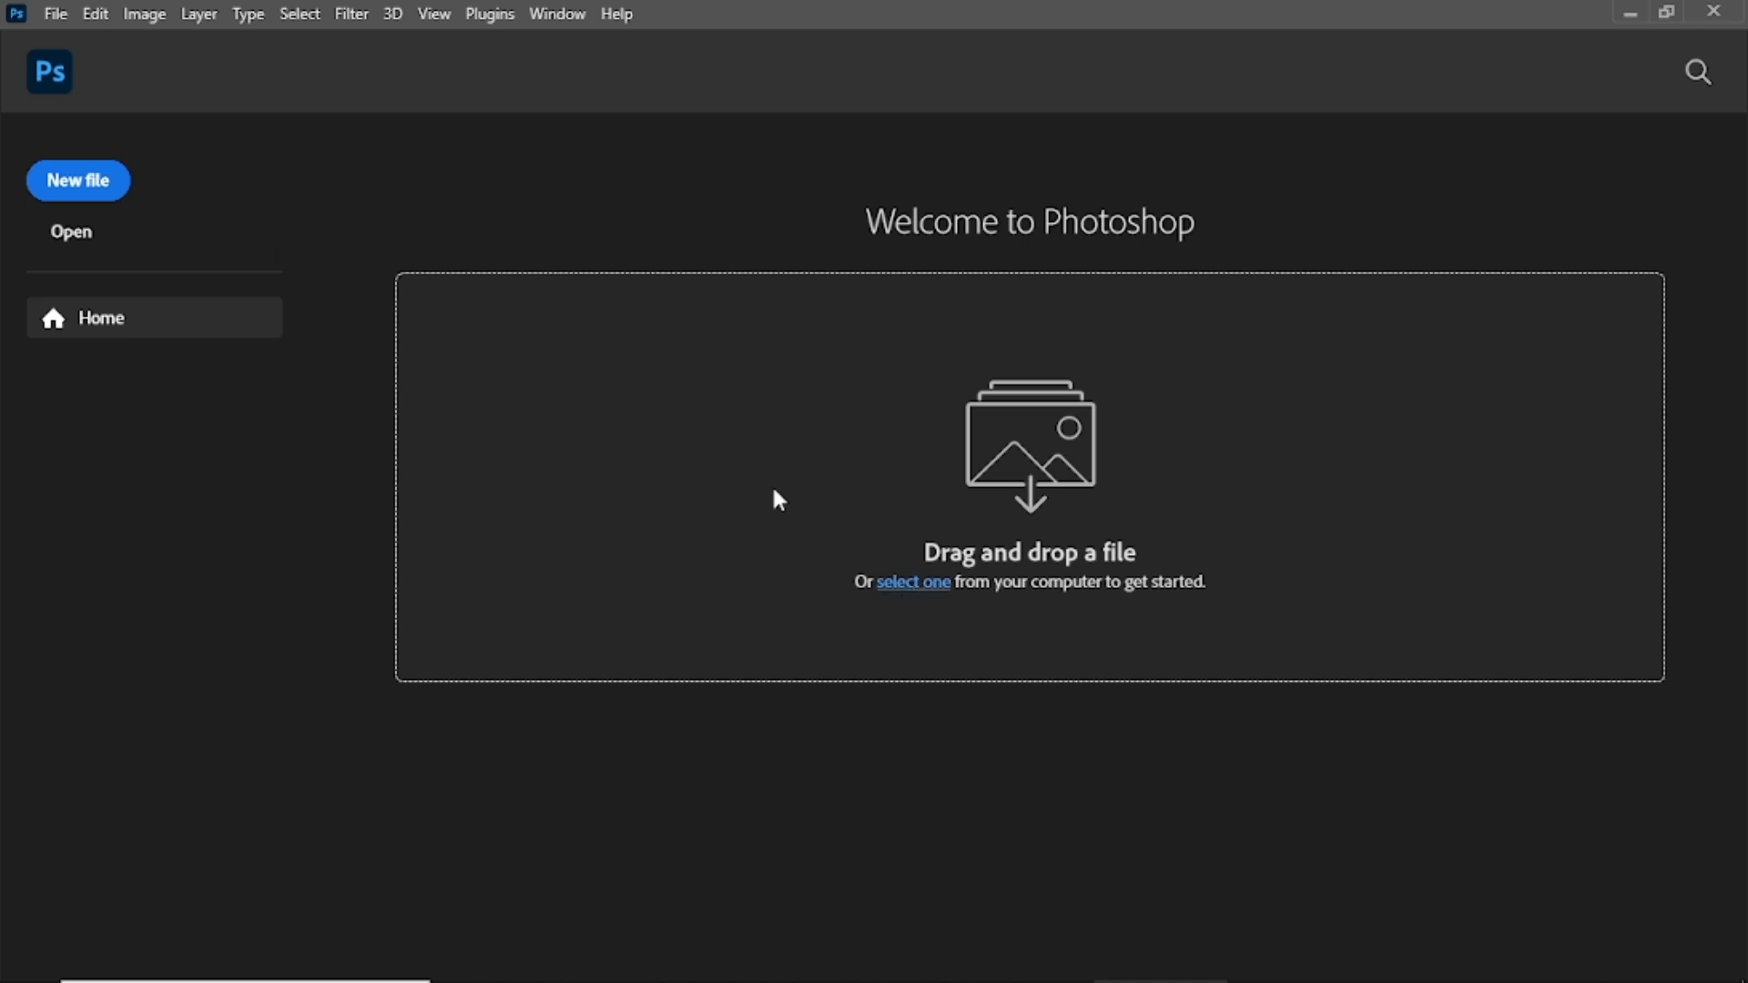
Open the wallpaperflare bald eagle photo and select the Lasso tool.
{"action": "left_click", "coordinate": [457, 218]}
{"action": "left_click", "coordinate": [658, 578]}
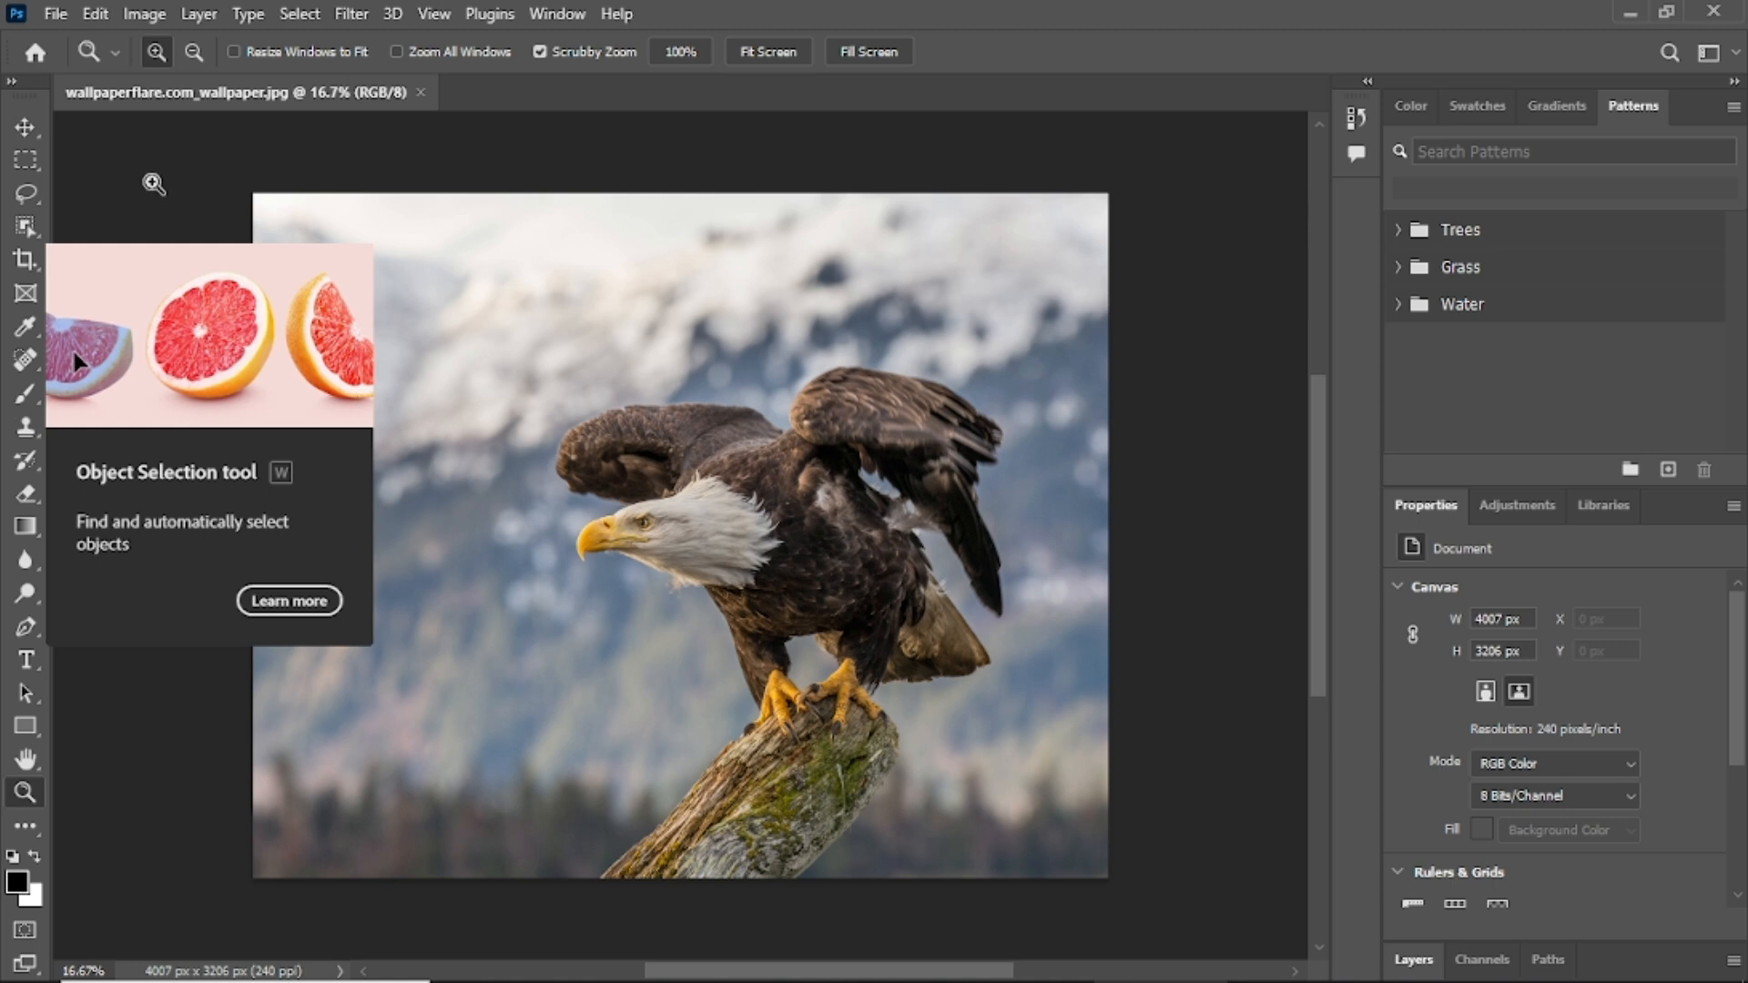
{"action": "left_click", "coordinate": [25, 196]}
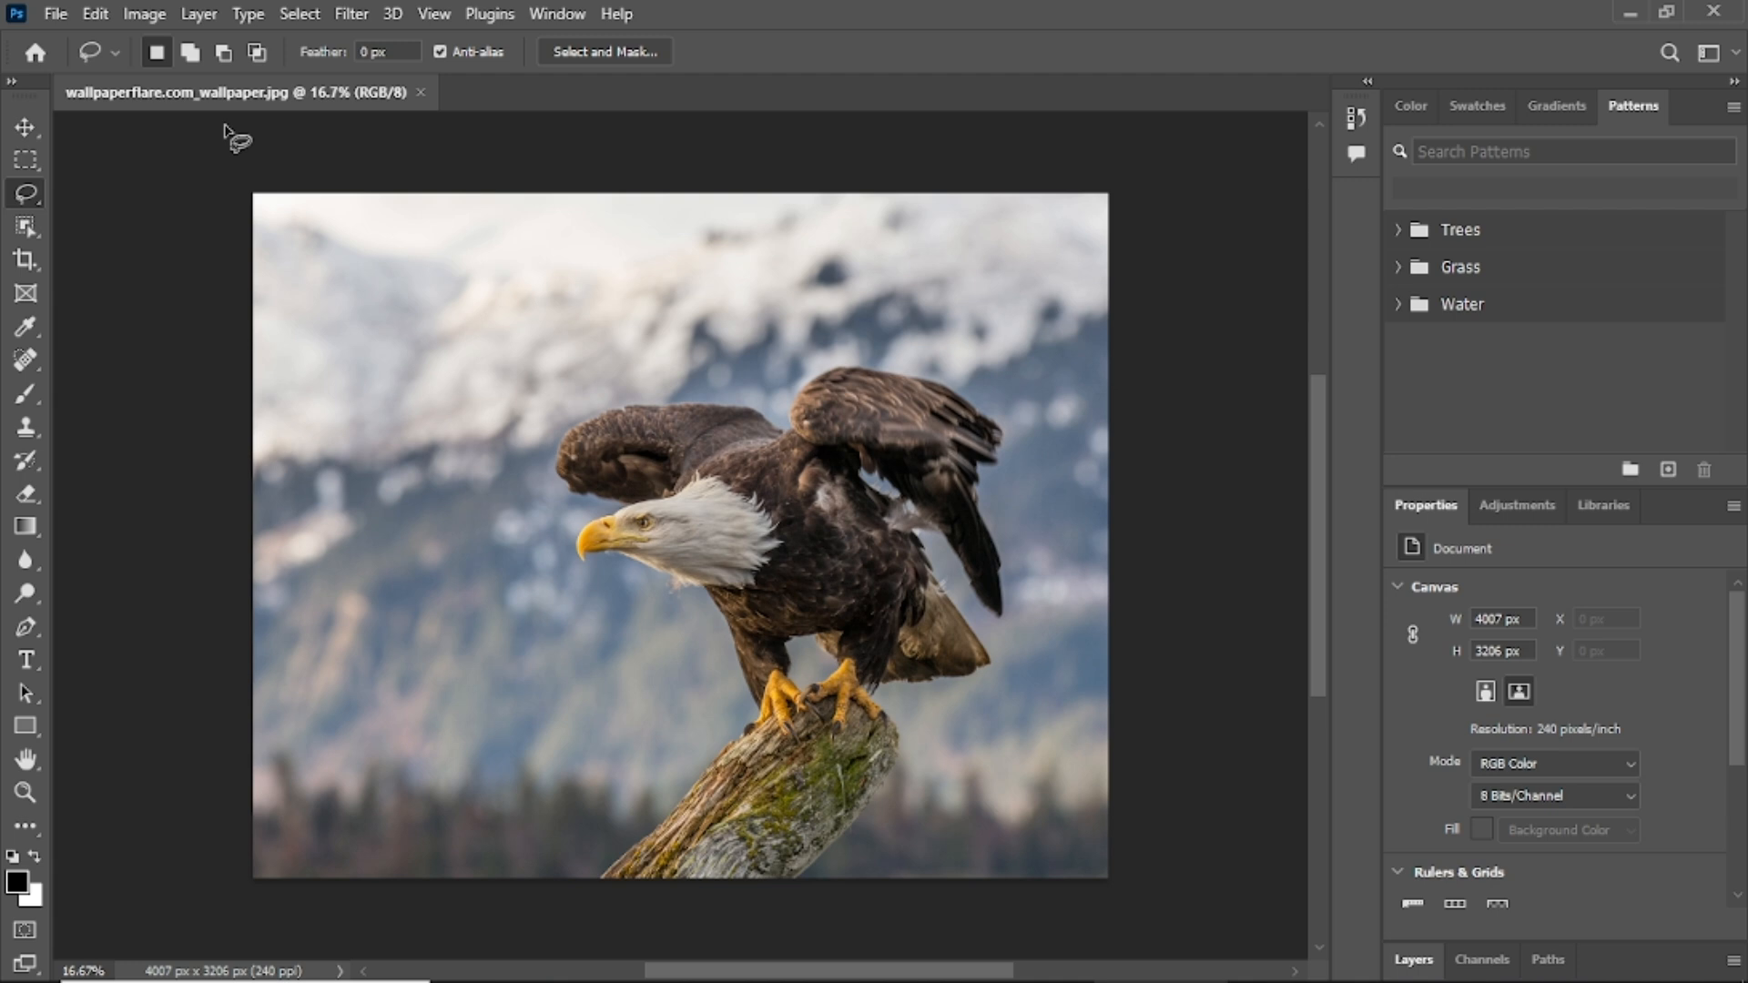
{"action": "right_click", "coordinate": [30, 192]}
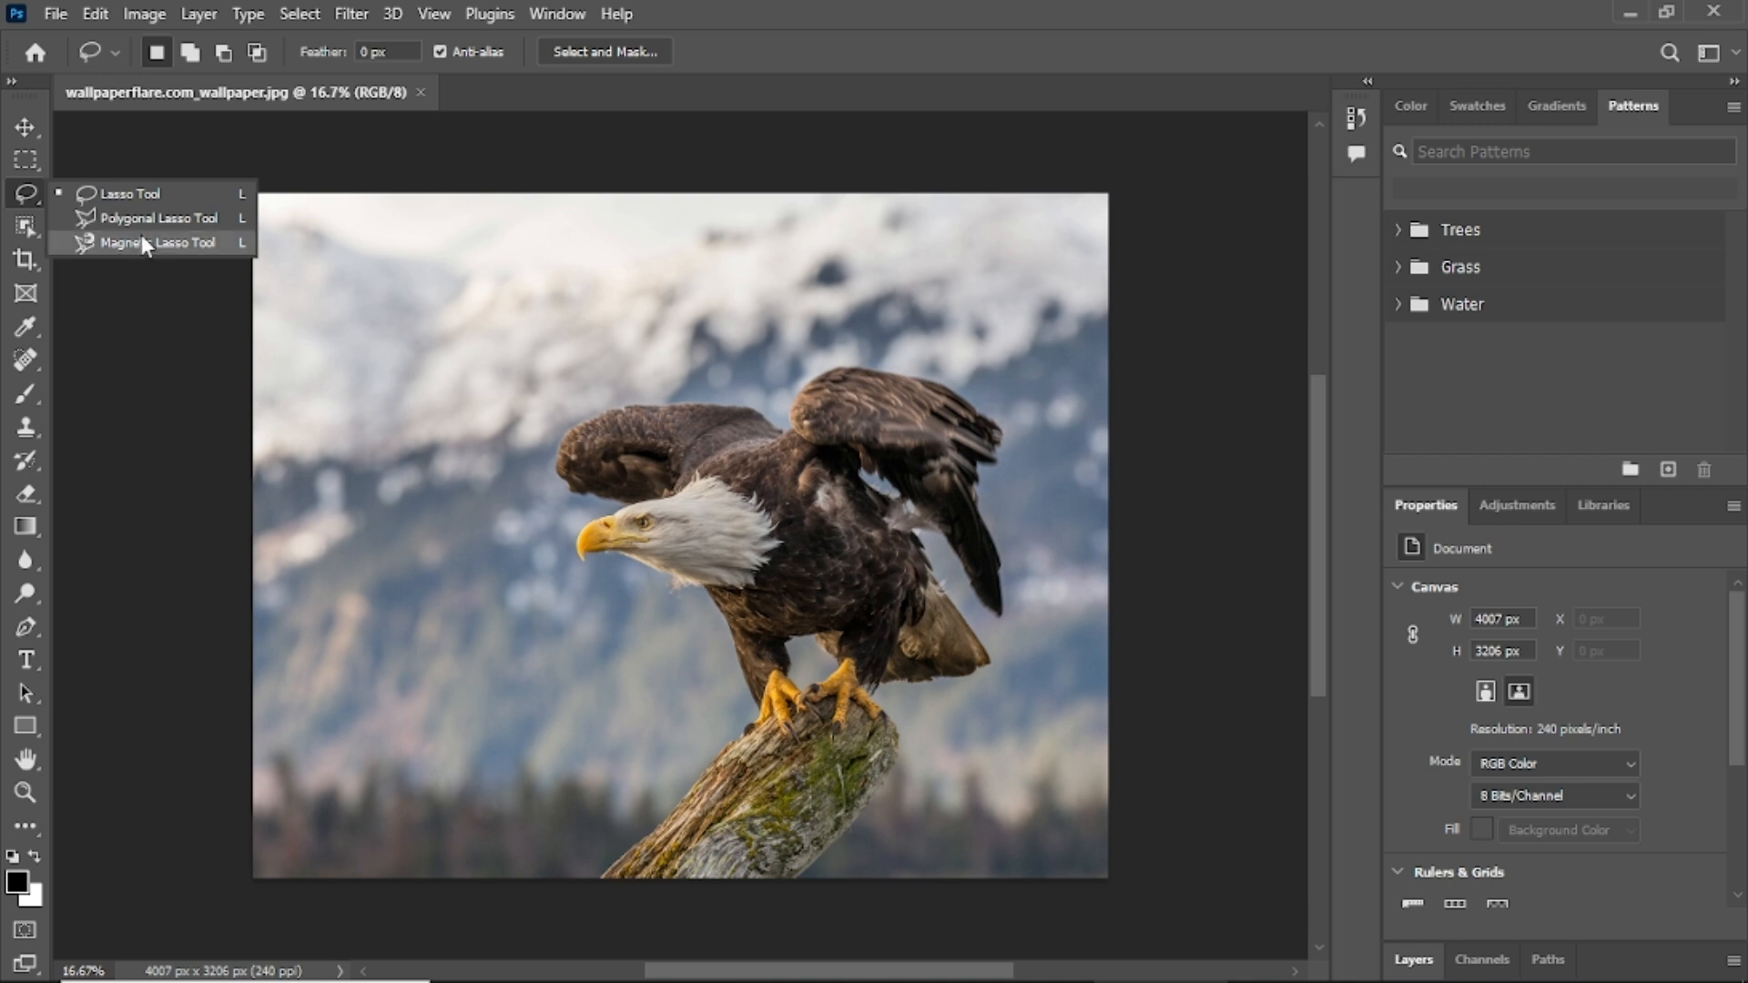
{"action": "left_click", "coordinate": [142, 199]}
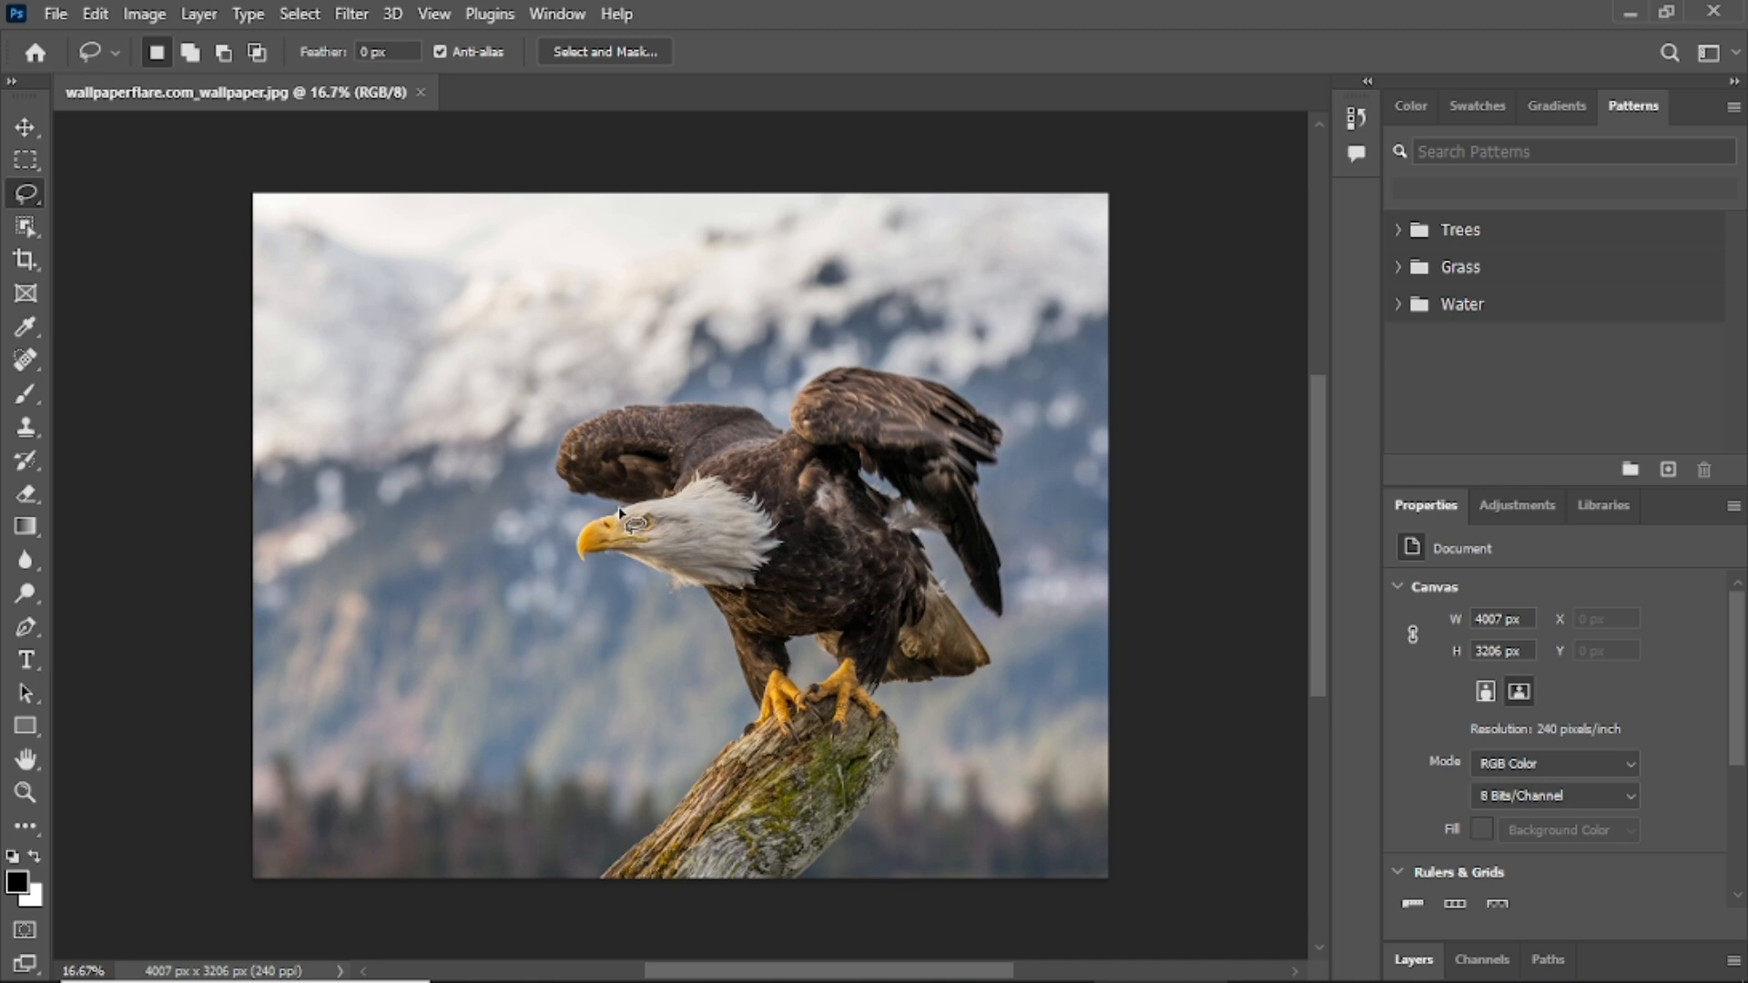
Lasso the eagle's white head, redrawing until it runs from beak down throat and back.
{"action": "mouse_move", "coordinate": [619, 507]}
{"action": "left_mouse_down"}
{"action": "mouse_move", "coordinate": [576, 548]}
{"action": "mouse_move", "coordinate": [585, 574]}
{"action": "mouse_move", "coordinate": [631, 559]}
{"action": "mouse_move", "coordinate": [694, 597]}
{"action": "mouse_move", "coordinate": [751, 587]}
{"action": "mouse_move", "coordinate": [776, 552]}
{"action": "mouse_move", "coordinate": [763, 511]}
{"action": "mouse_move", "coordinate": [707, 476]}
{"action": "mouse_move", "coordinate": [613, 513]}
{"action": "mouse_move", "coordinate": [627, 542]}
{"action": "left_mouse_up"}
{"action": "mouse_move", "coordinate": [931, 576]}
{"action": "left_mouse_down"}
{"action": "mouse_move", "coordinate": [993, 676]}
{"action": "mouse_move", "coordinate": [876, 685]}
{"action": "mouse_move", "coordinate": [826, 640]}
{"action": "left_mouse_up"}
{"action": "left_click", "coordinate": [708, 490]}
{"action": "mouse_move", "coordinate": [696, 477]}
{"action": "left_mouse_down"}
{"action": "mouse_move", "coordinate": [565, 541]}
{"action": "mouse_move", "coordinate": [693, 590]}
{"action": "mouse_move", "coordinate": [753, 583]}
{"action": "mouse_move", "coordinate": [763, 530]}
{"action": "mouse_move", "coordinate": [699, 477]}
{"action": "left_mouse_up"}
{"action": "left_click", "coordinate": [734, 467]}
{"action": "mouse_move", "coordinate": [699, 478]}
{"action": "left_mouse_down"}
{"action": "mouse_move", "coordinate": [592, 508]}
{"action": "mouse_move", "coordinate": [574, 538]}
{"action": "mouse_move", "coordinate": [599, 572]}
{"action": "mouse_move", "coordinate": [723, 592]}
{"action": "mouse_move", "coordinate": [765, 570]}
{"action": "mouse_move", "coordinate": [749, 496]}
{"action": "mouse_move", "coordinate": [709, 477]}
{"action": "left_mouse_up"}
{"action": "left_click", "coordinate": [502, 367]}
{"action": "mouse_move", "coordinate": [611, 524]}
{"action": "left_mouse_down"}
{"action": "mouse_move", "coordinate": [653, 590]}
{"action": "mouse_move", "coordinate": [751, 603]}
{"action": "mouse_move", "coordinate": [766, 535]}
{"action": "mouse_move", "coordinate": [701, 483]}
{"action": "left_mouse_up"}
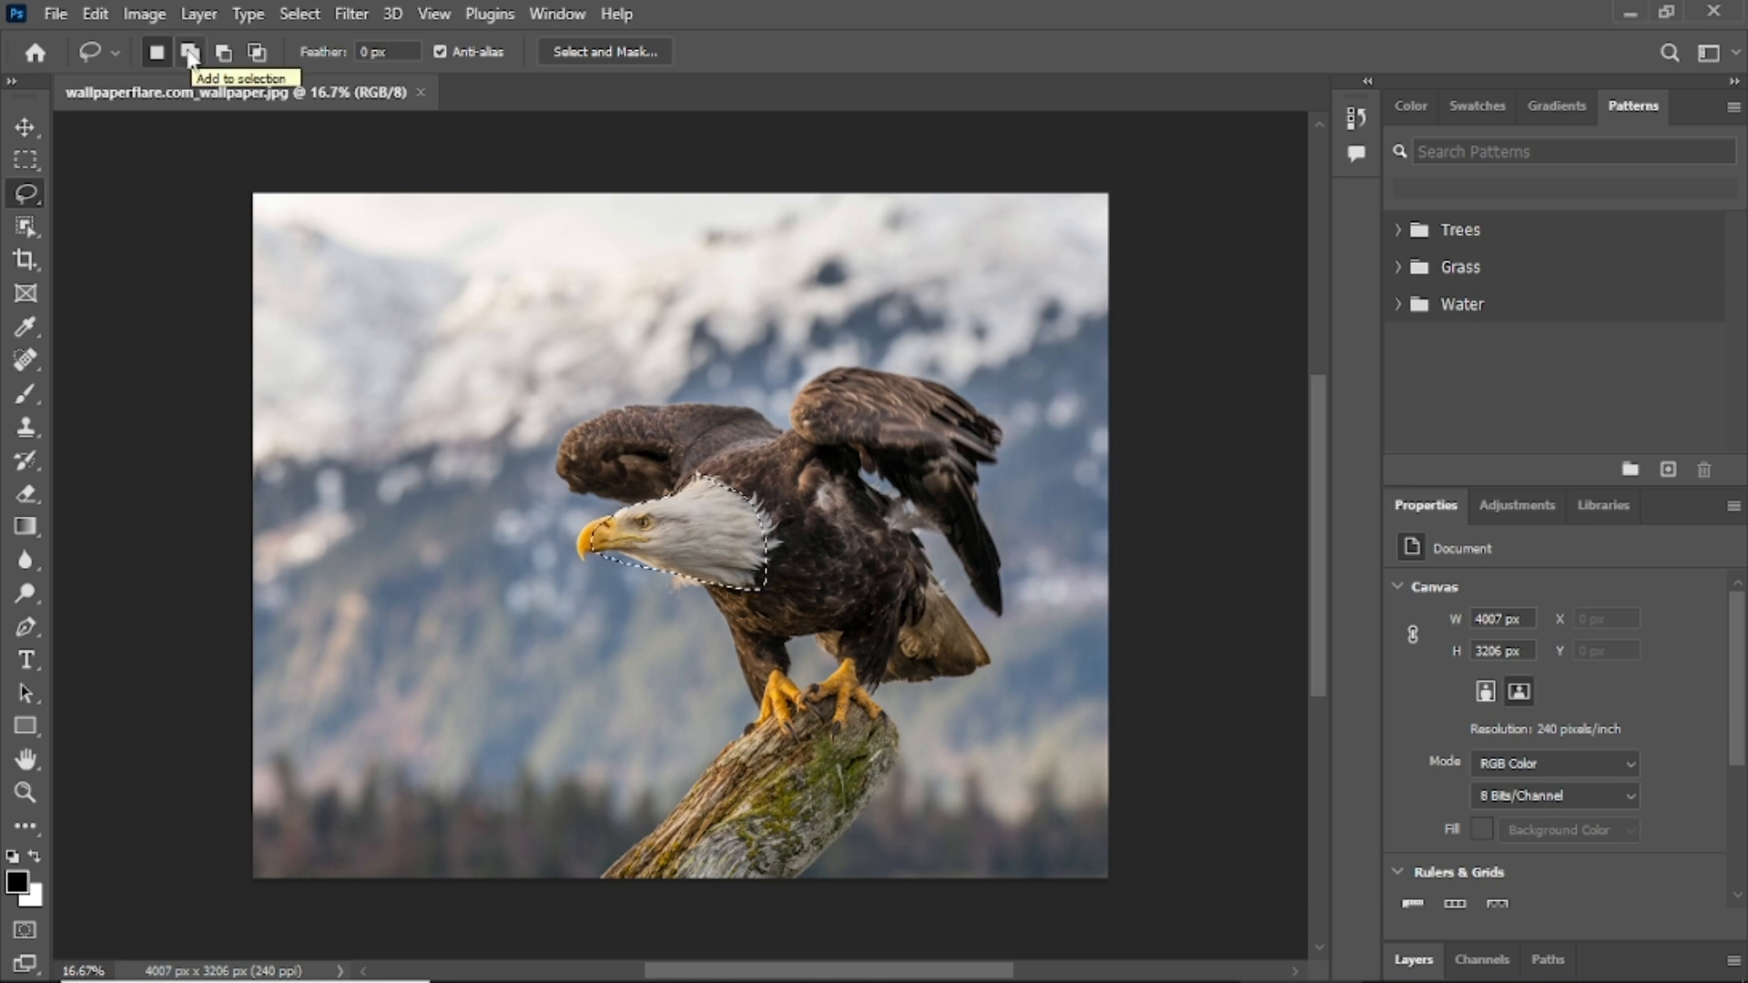
Add the tail feathers to the selection, then subtract the tail's right end.
{"action": "left_click", "coordinate": [189, 52]}
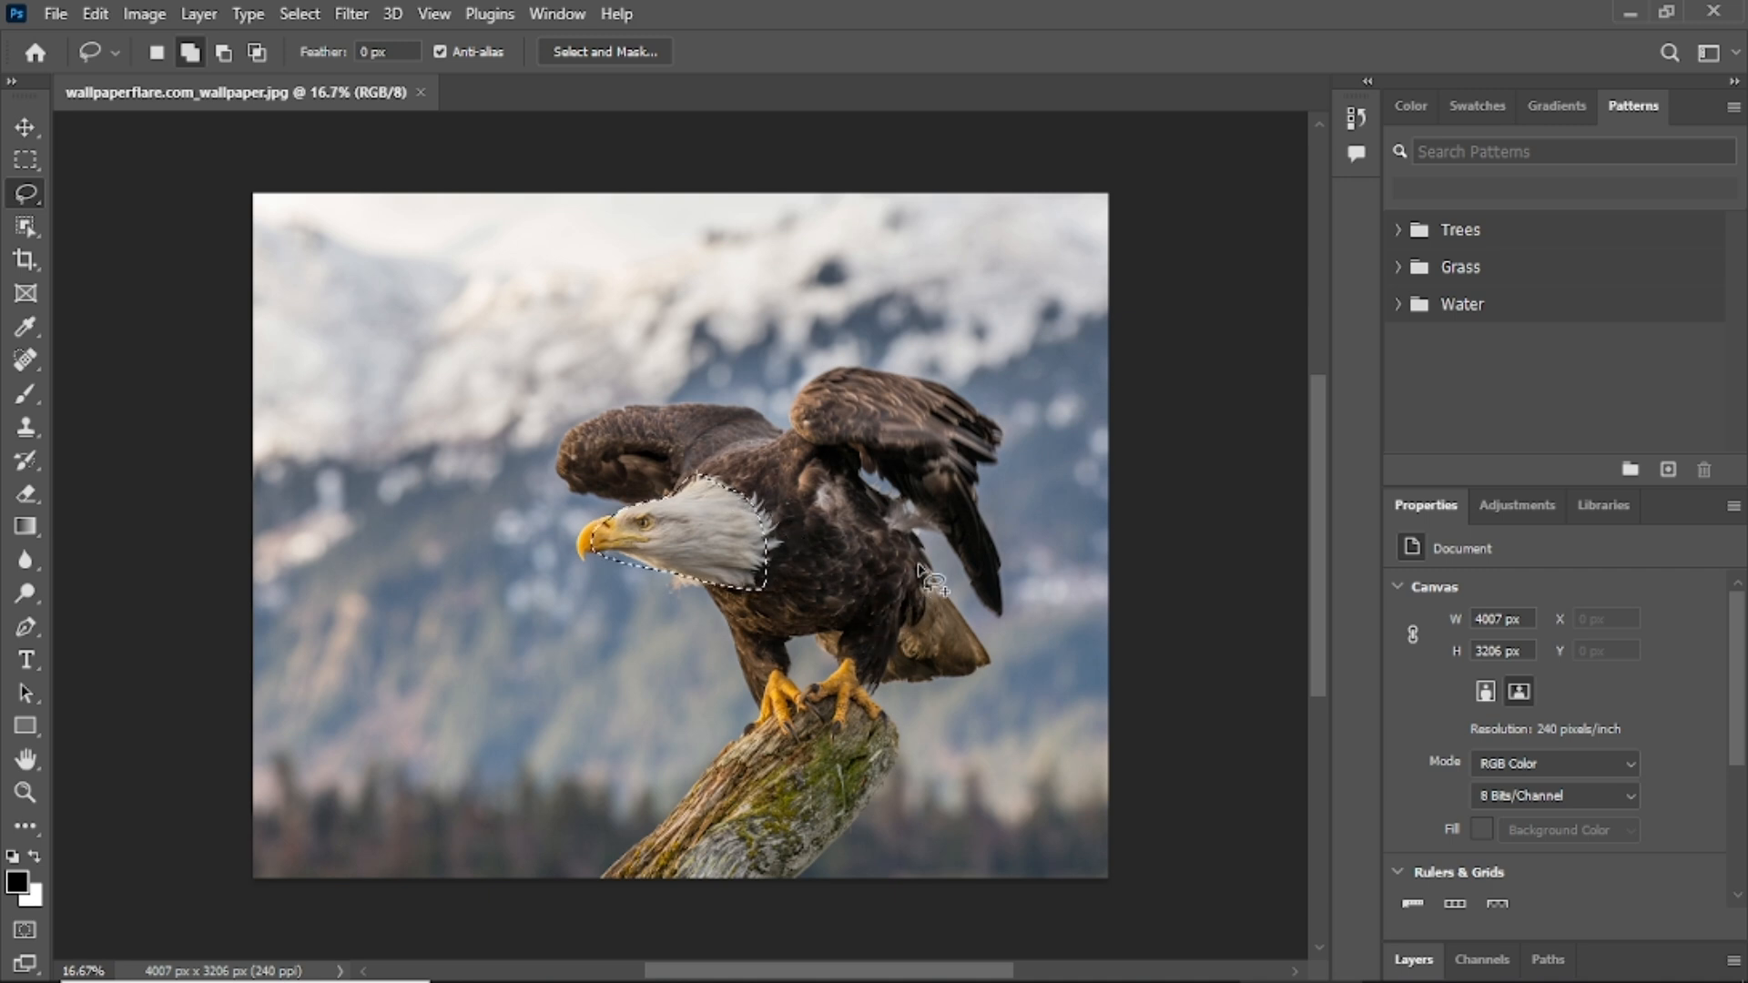
{"action": "mouse_move", "coordinate": [919, 570]}
{"action": "left_mouse_down"}
{"action": "mouse_move", "coordinate": [999, 666]}
{"action": "mouse_move", "coordinate": [853, 686]}
{"action": "mouse_move", "coordinate": [809, 618]}
{"action": "mouse_move", "coordinate": [937, 573]}
{"action": "left_mouse_up"}
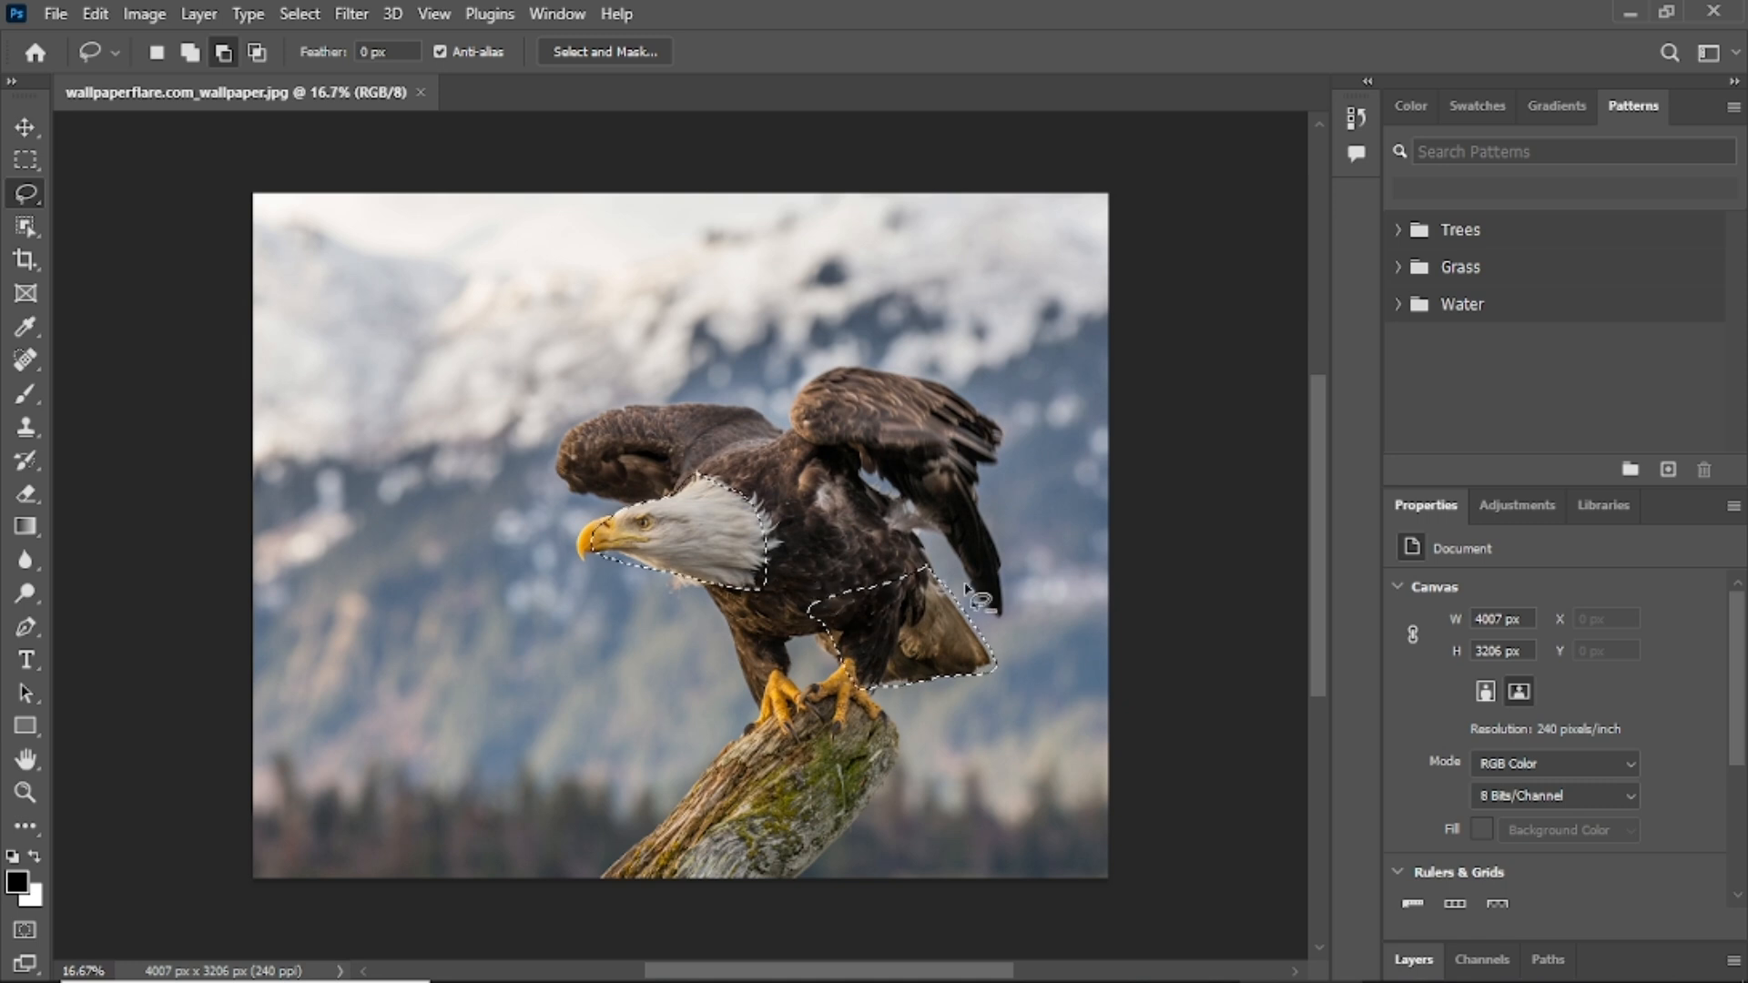
{"action": "mouse_move", "coordinate": [981, 585]}
{"action": "left_mouse_down"}
{"action": "mouse_move", "coordinate": [941, 617]}
{"action": "mouse_move", "coordinate": [929, 675]}
{"action": "mouse_move", "coordinate": [972, 702]}
{"action": "mouse_move", "coordinate": [999, 634]}
{"action": "mouse_move", "coordinate": [960, 561]}
{"action": "left_mouse_up"}
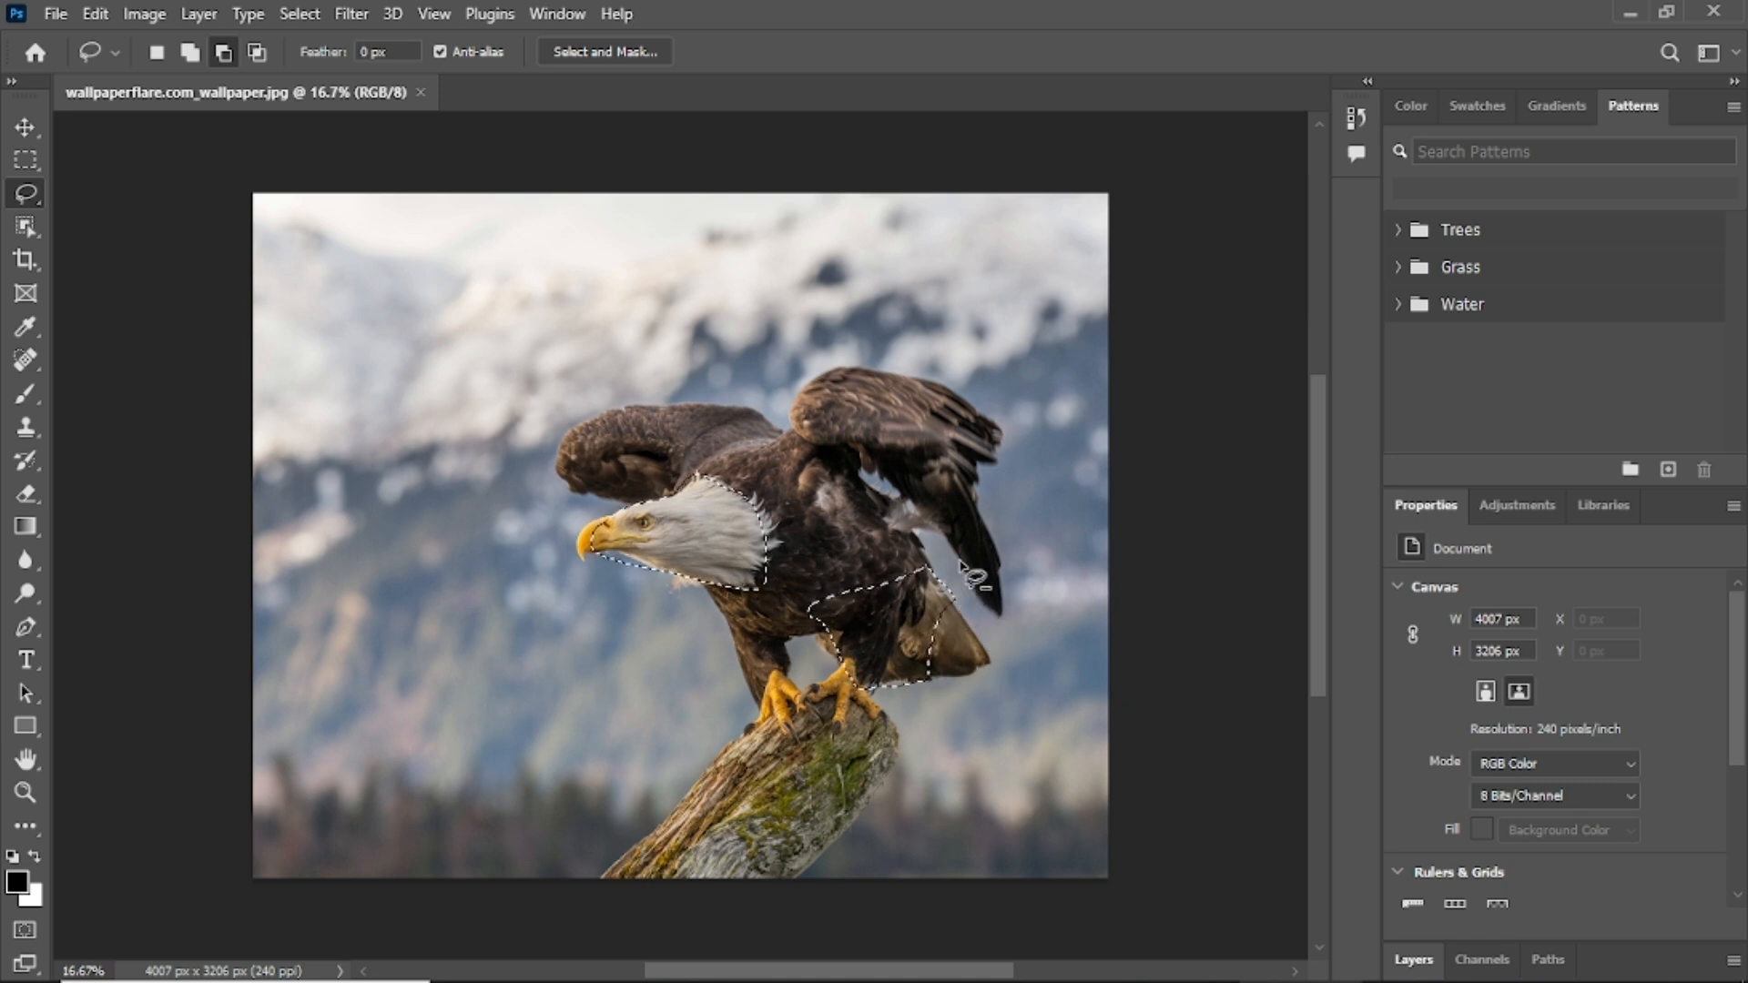
Intersect the selection with the head and neck, then deselect everything with Ctrl+D.
{"action": "left_click", "coordinate": [258, 52]}
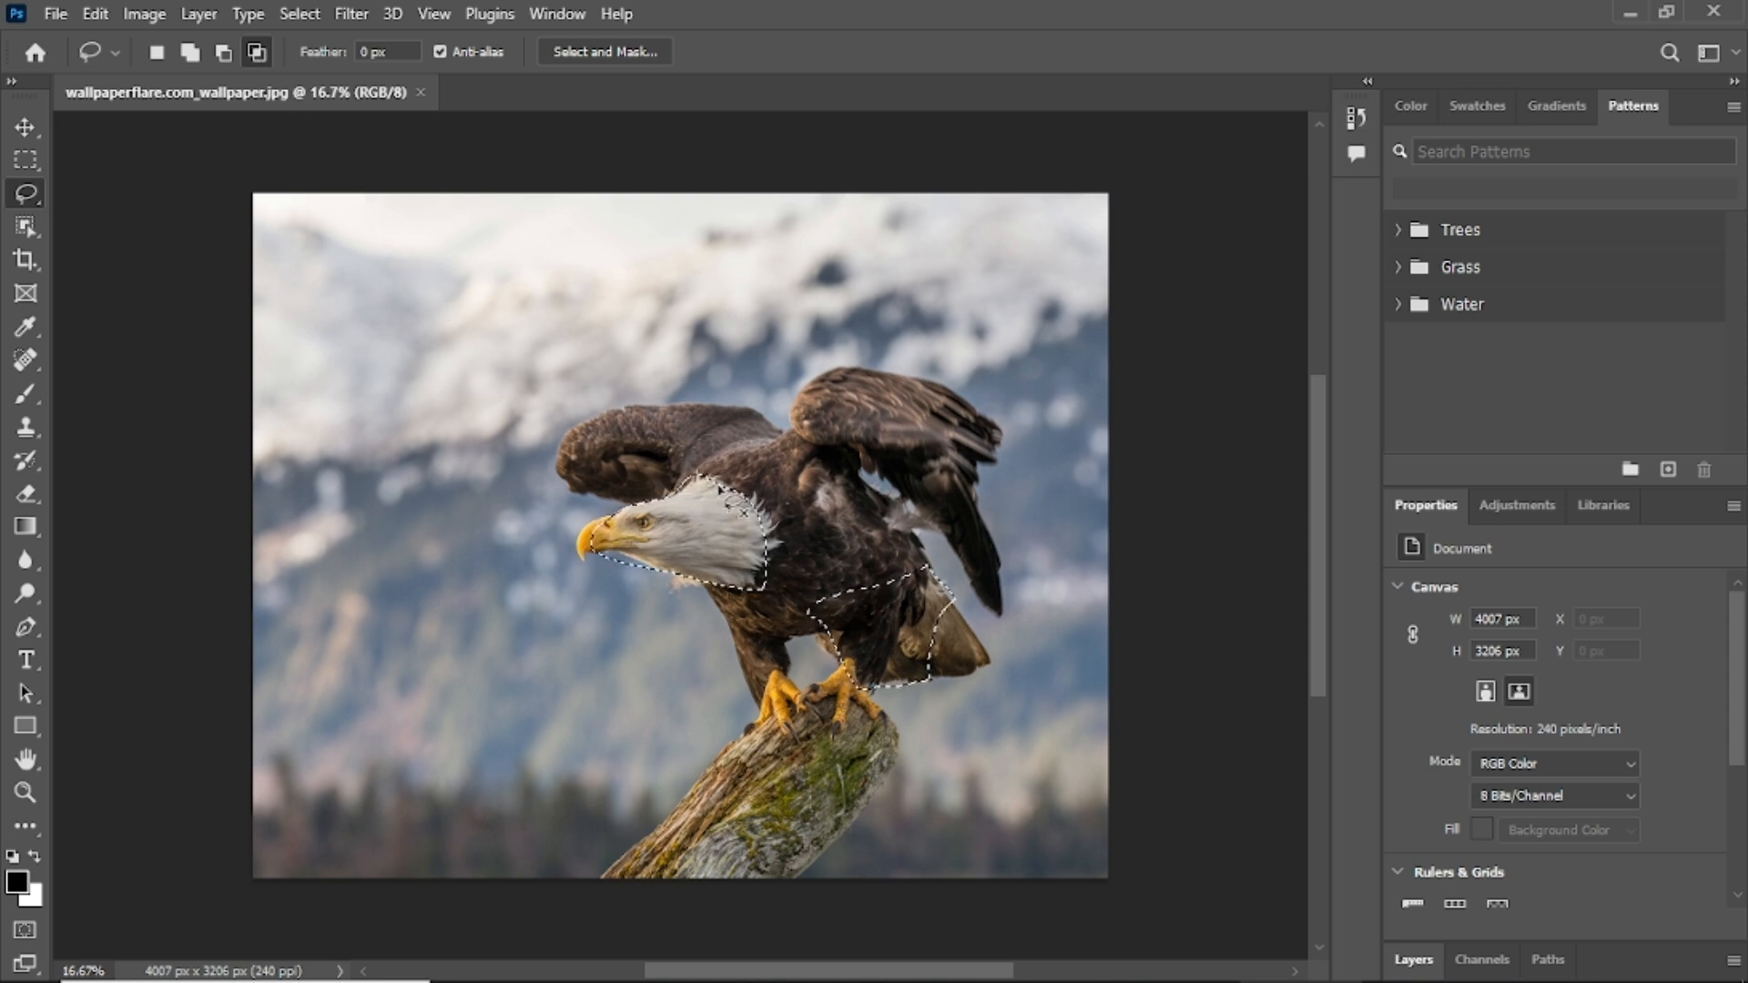
{"action": "mouse_move", "coordinate": [738, 492]}
{"action": "left_mouse_down"}
{"action": "mouse_move", "coordinate": [697, 533]}
{"action": "mouse_move", "coordinate": [717, 597]}
{"action": "mouse_move", "coordinate": [784, 611]}
{"action": "mouse_move", "coordinate": [789, 510]}
{"action": "mouse_move", "coordinate": [743, 482]}
{"action": "left_mouse_up"}
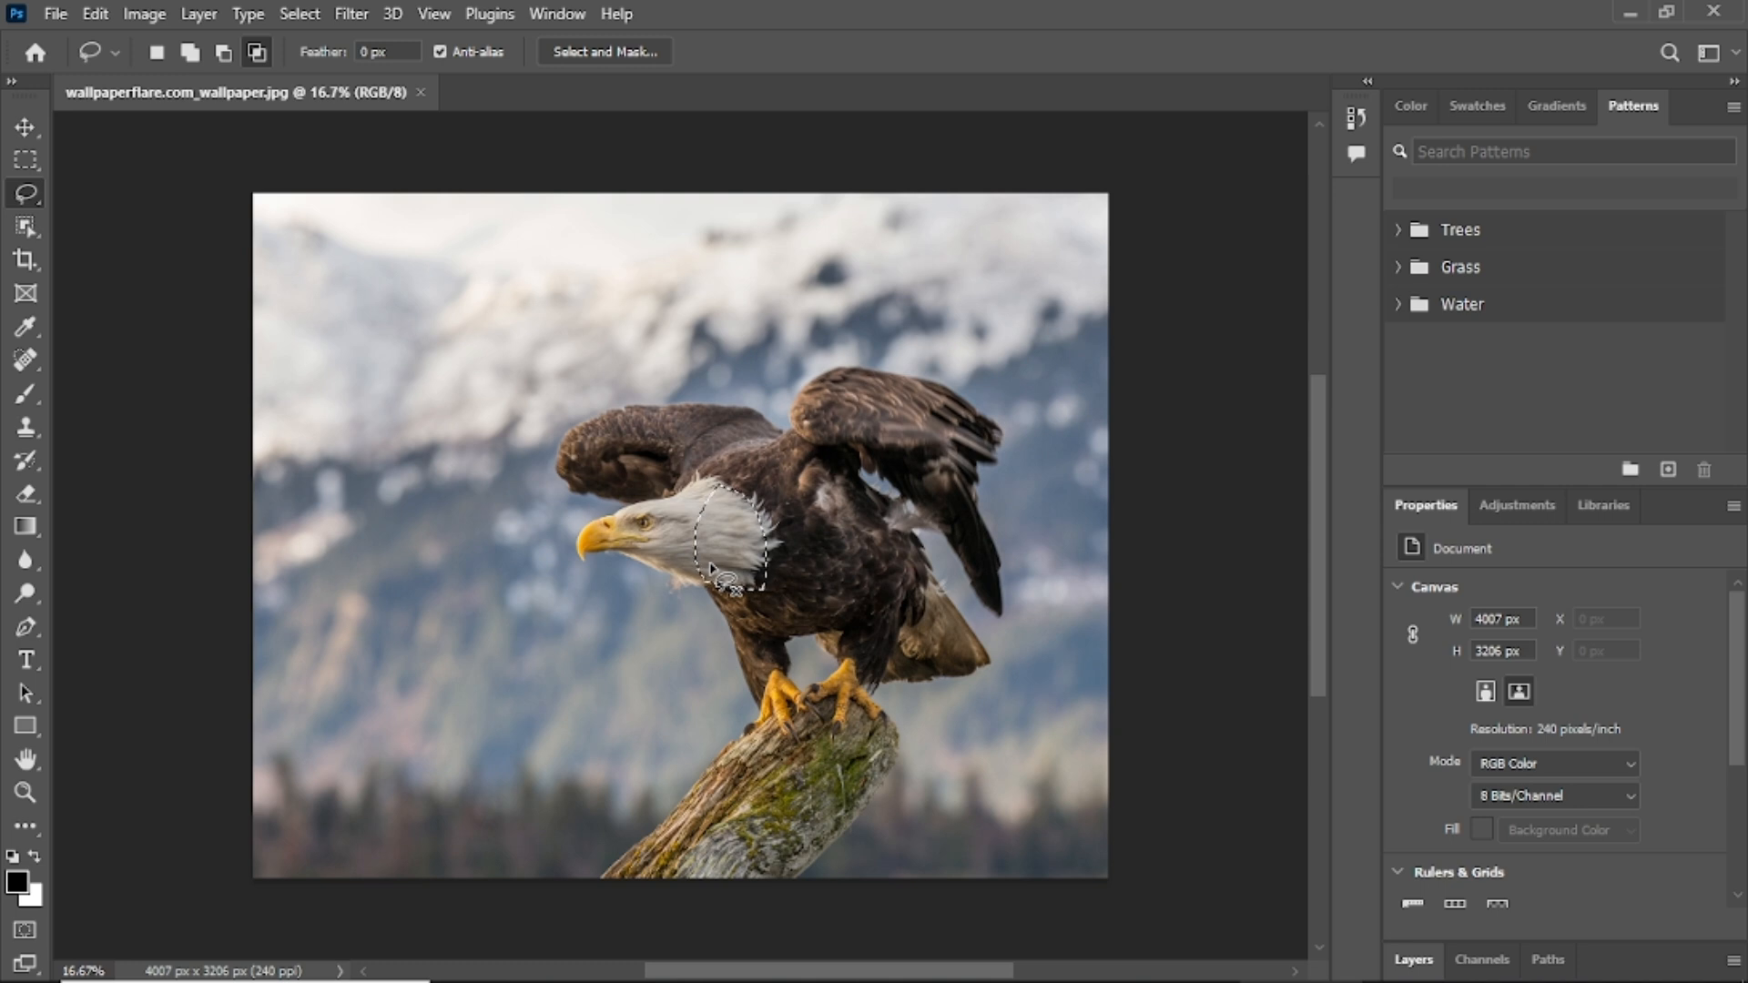
{"action": "key", "text": "ctrl+d"}
Make the Polygonal Lasso Tool the active selection tool.
{"action": "right_click", "coordinate": [31, 189]}
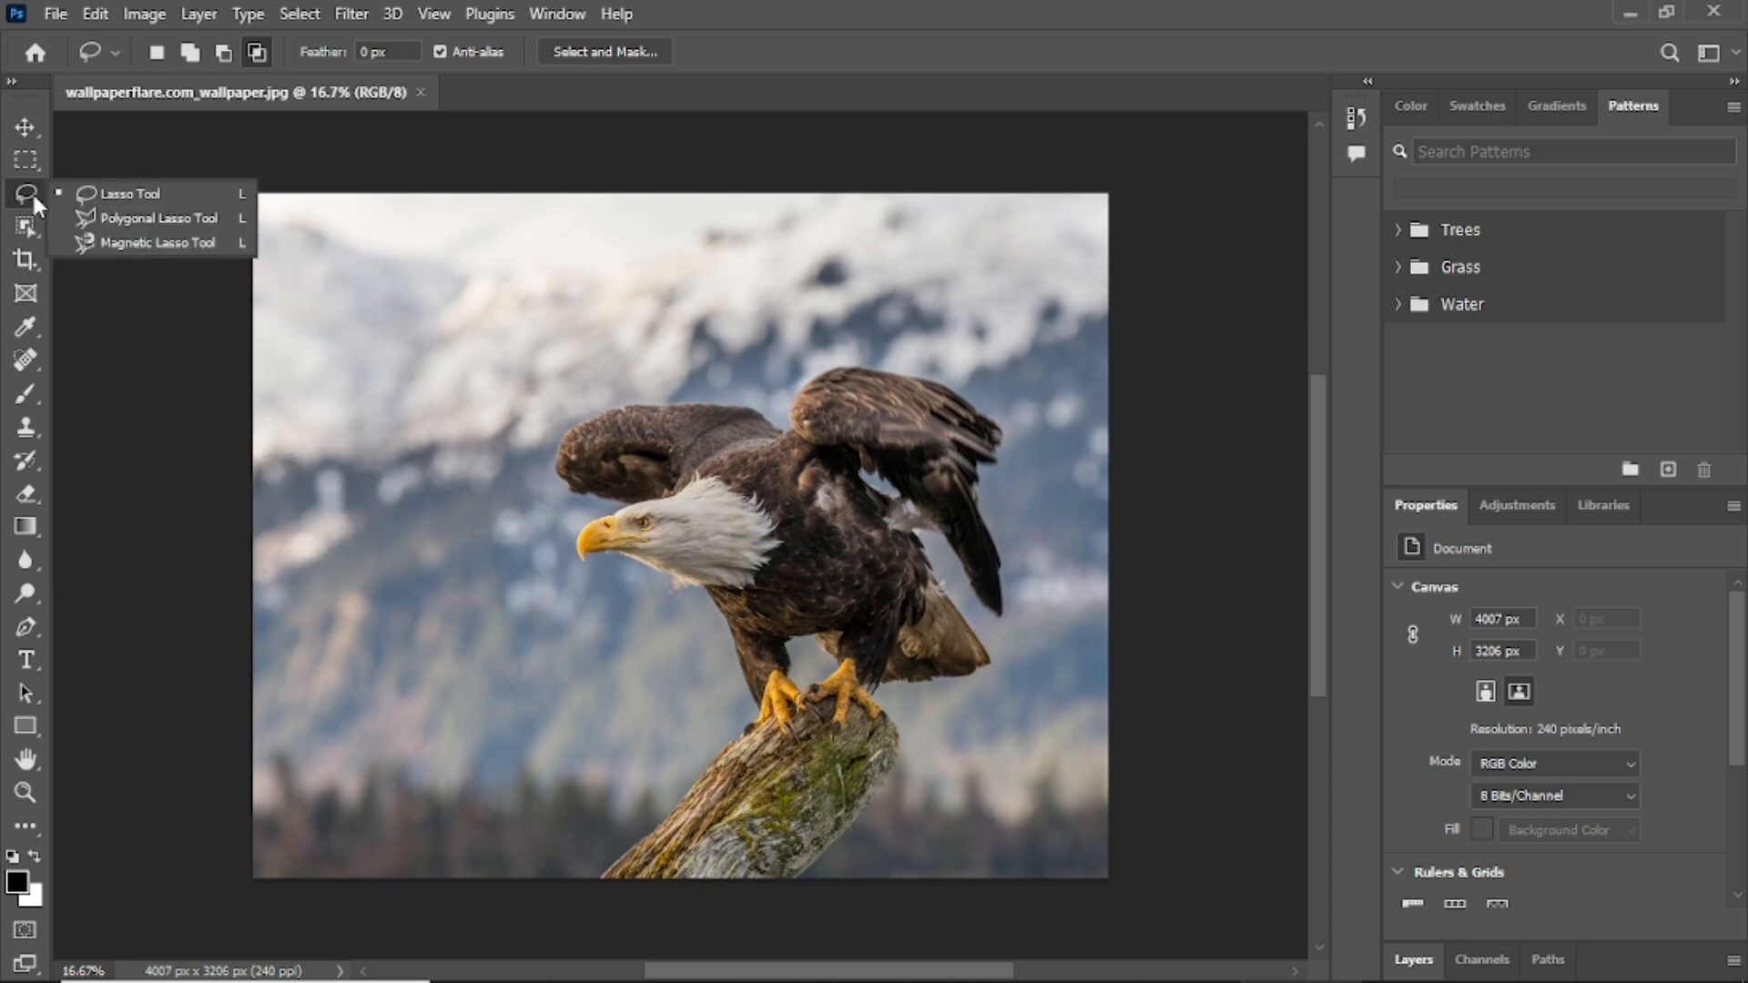
{"action": "left_click", "coordinate": [146, 224]}
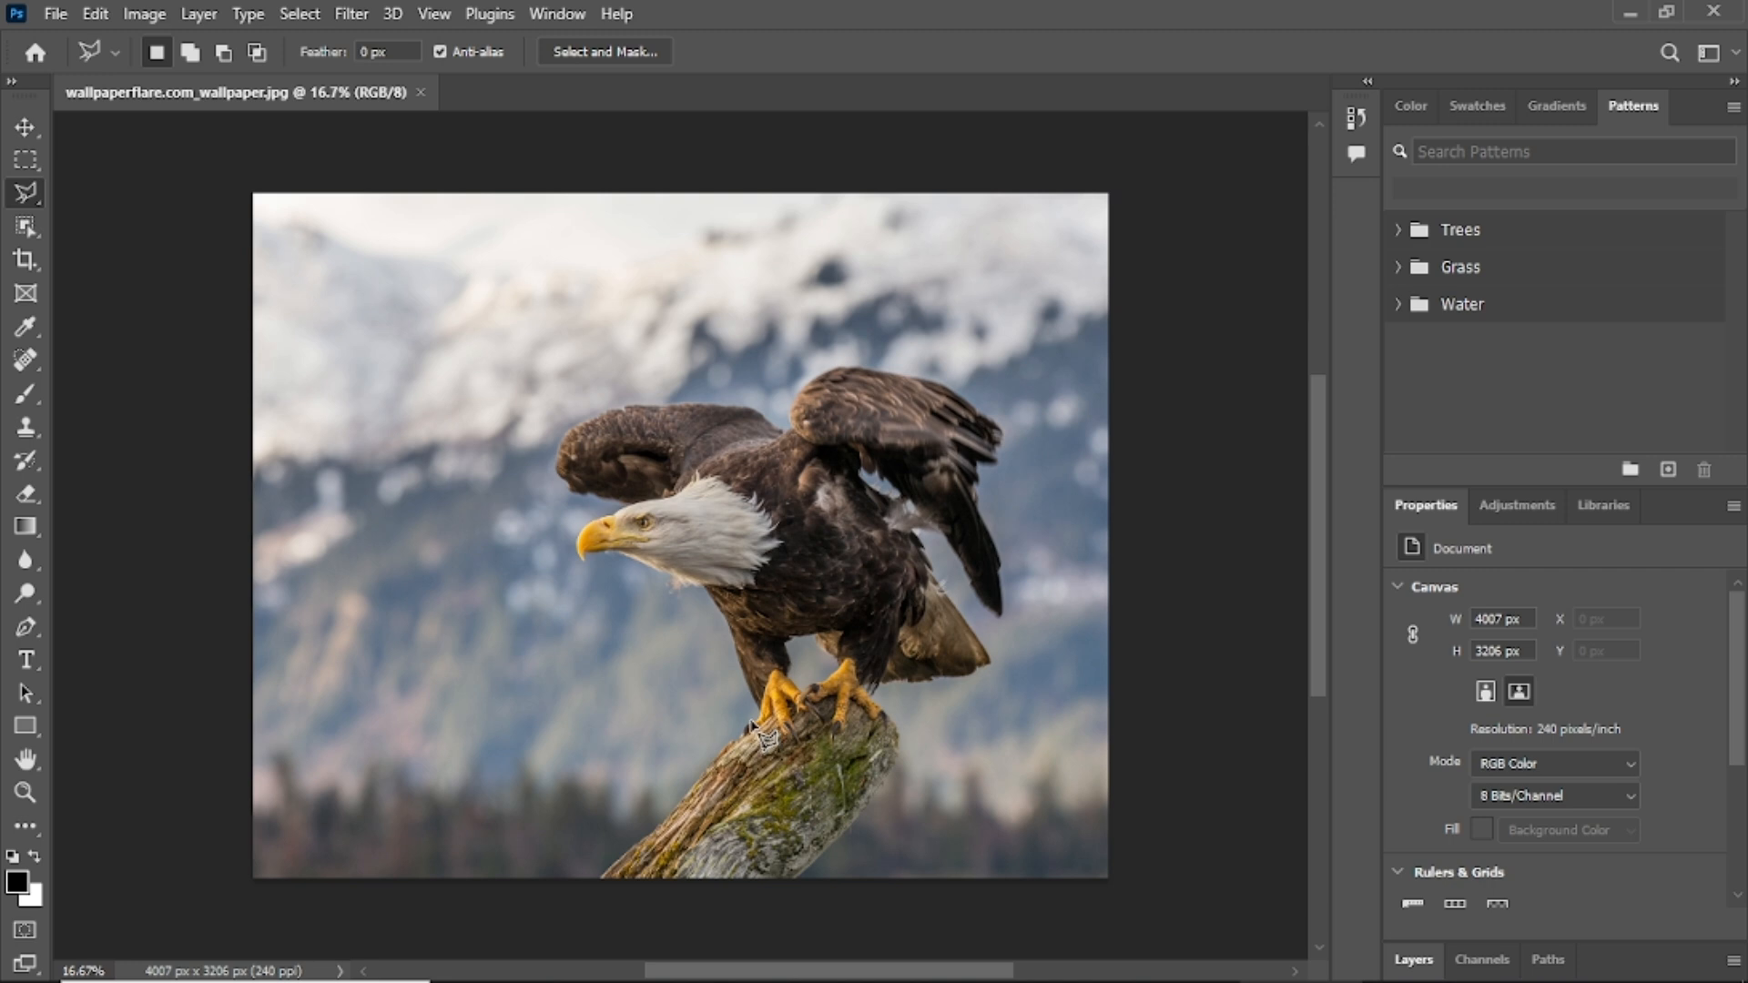
{"action": "right_click", "coordinate": [30, 194]}
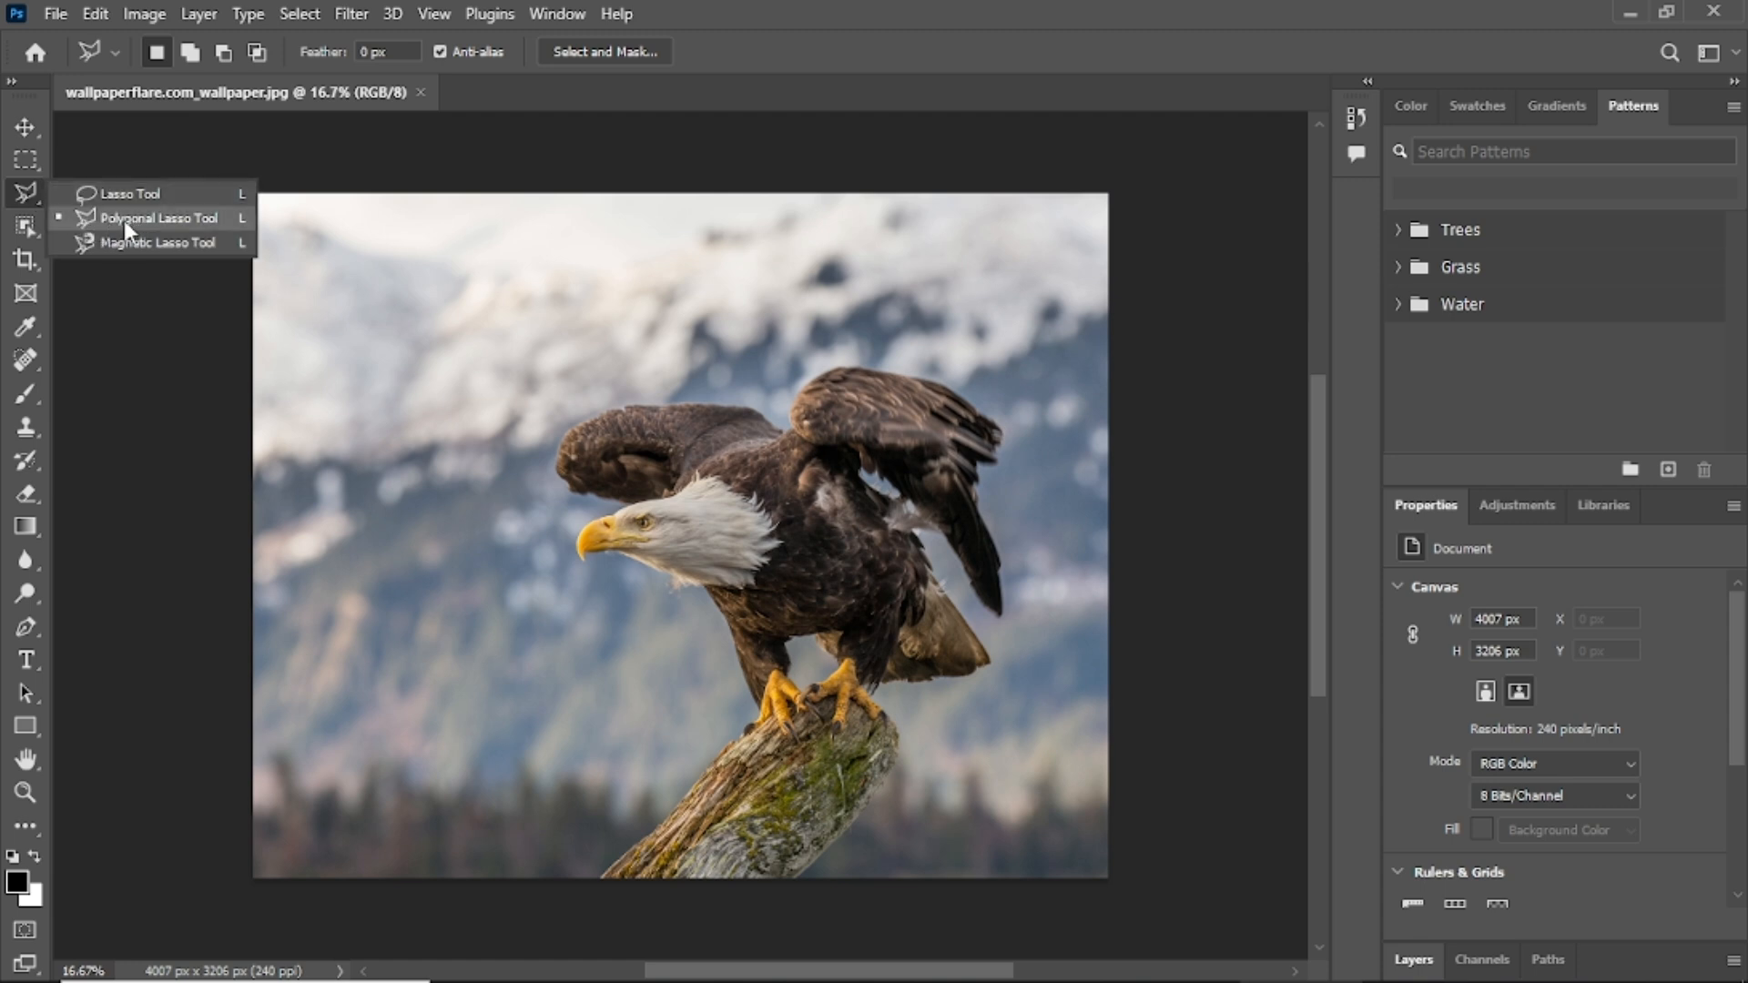
{"action": "left_click", "coordinate": [149, 220]}
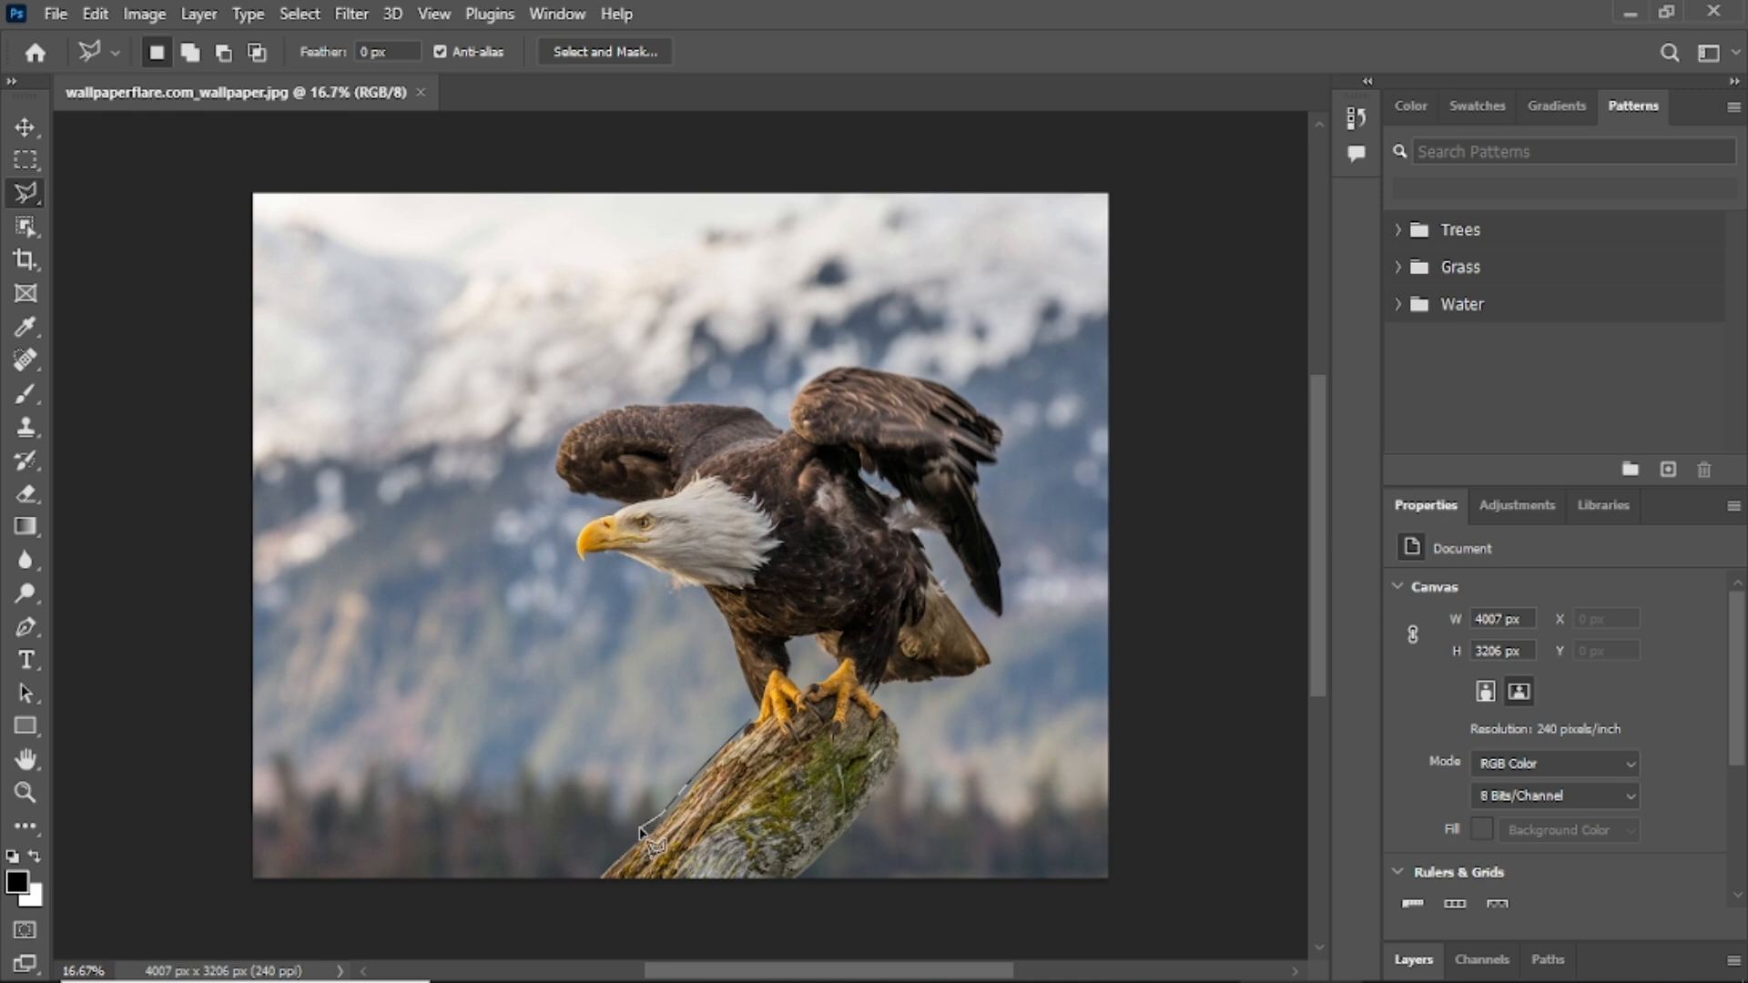
Draw a thin polygonal selection along the left wing's top edge, then begin a Shift-added strip.
{"action": "key", "text": "Escape"}
{"action": "left_click", "coordinate": [594, 413]}
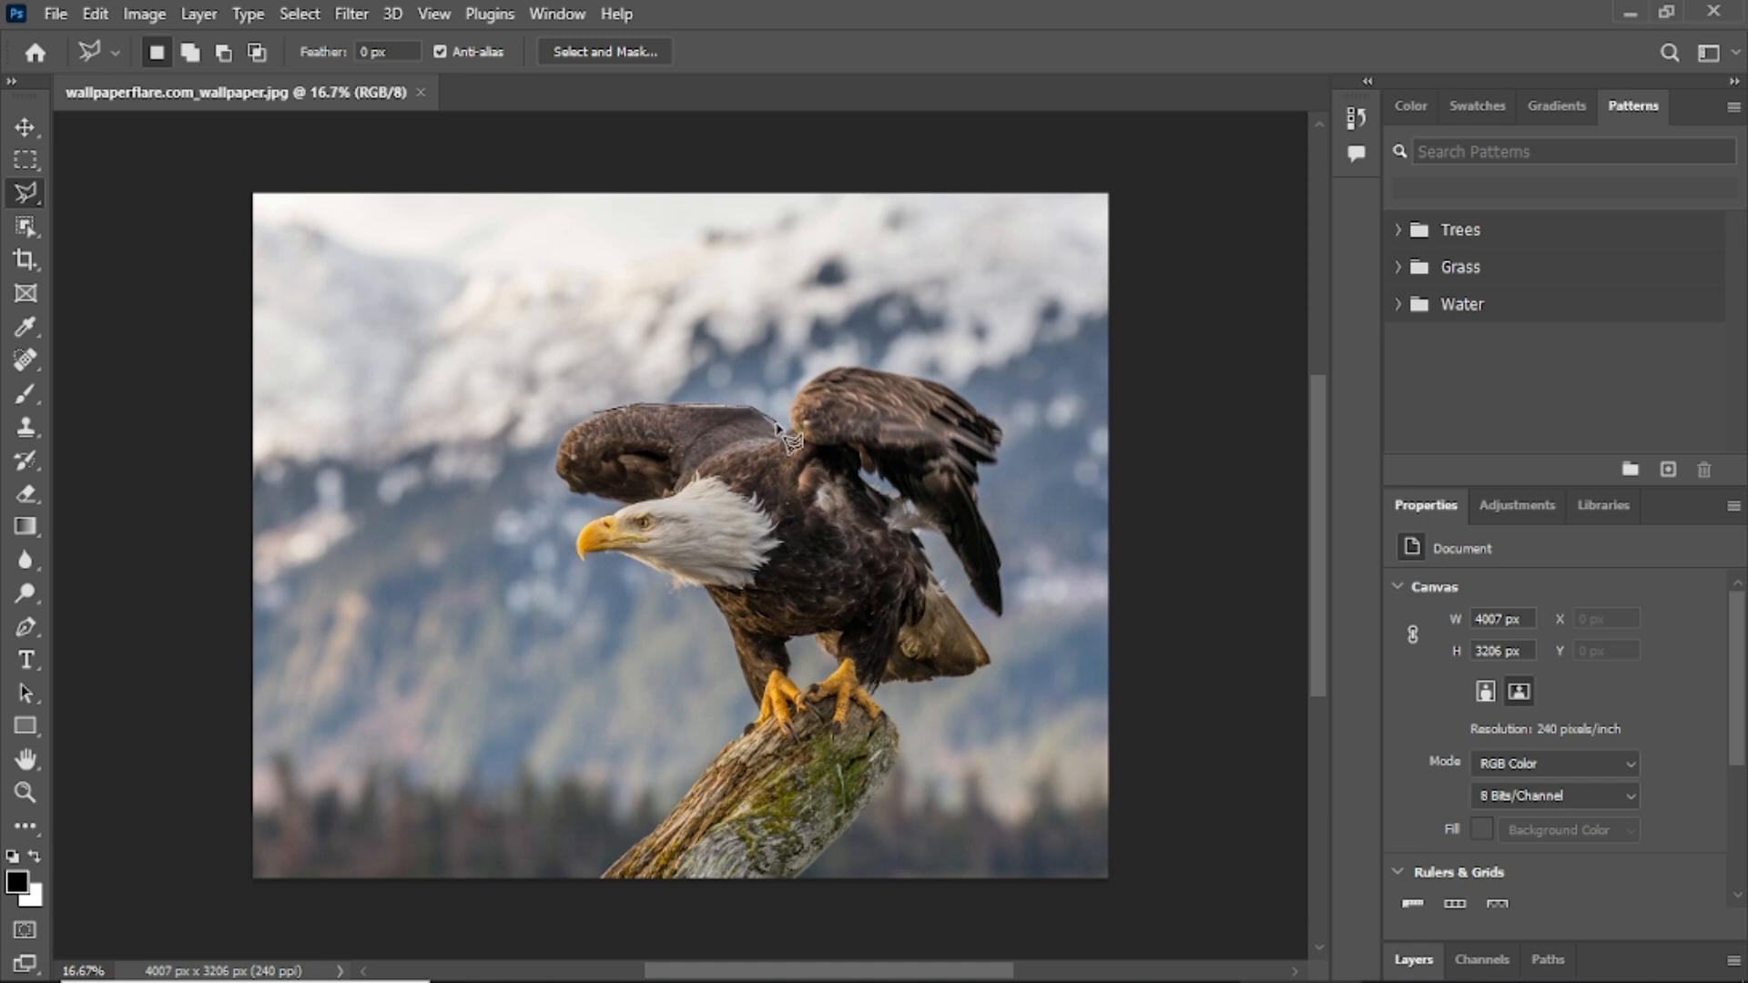
{"action": "left_click", "coordinate": [777, 428]}
{"action": "double_click", "coordinate": [593, 439]}
{"action": "key", "text": "shift"}
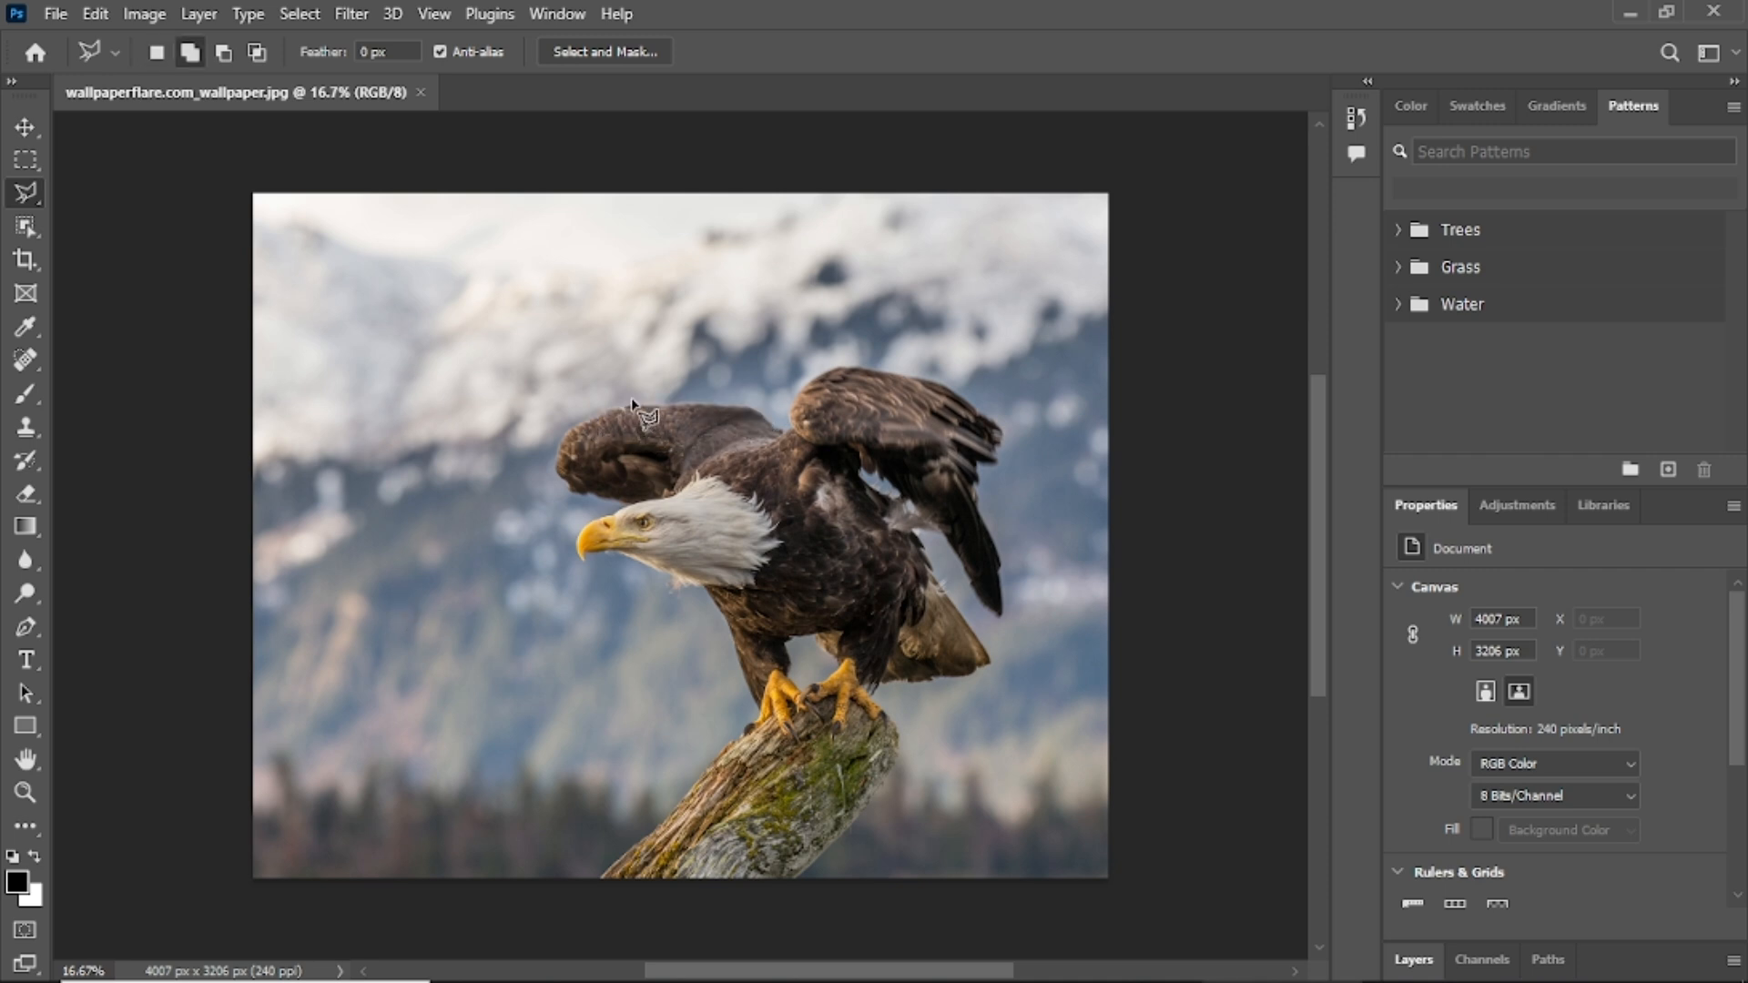
{"action": "left_click", "coordinate": [694, 402], "text": "shift"}
Close the added wing-top strip and set the Feather to 6 px.
{"action": "double_click", "coordinate": [749, 407]}
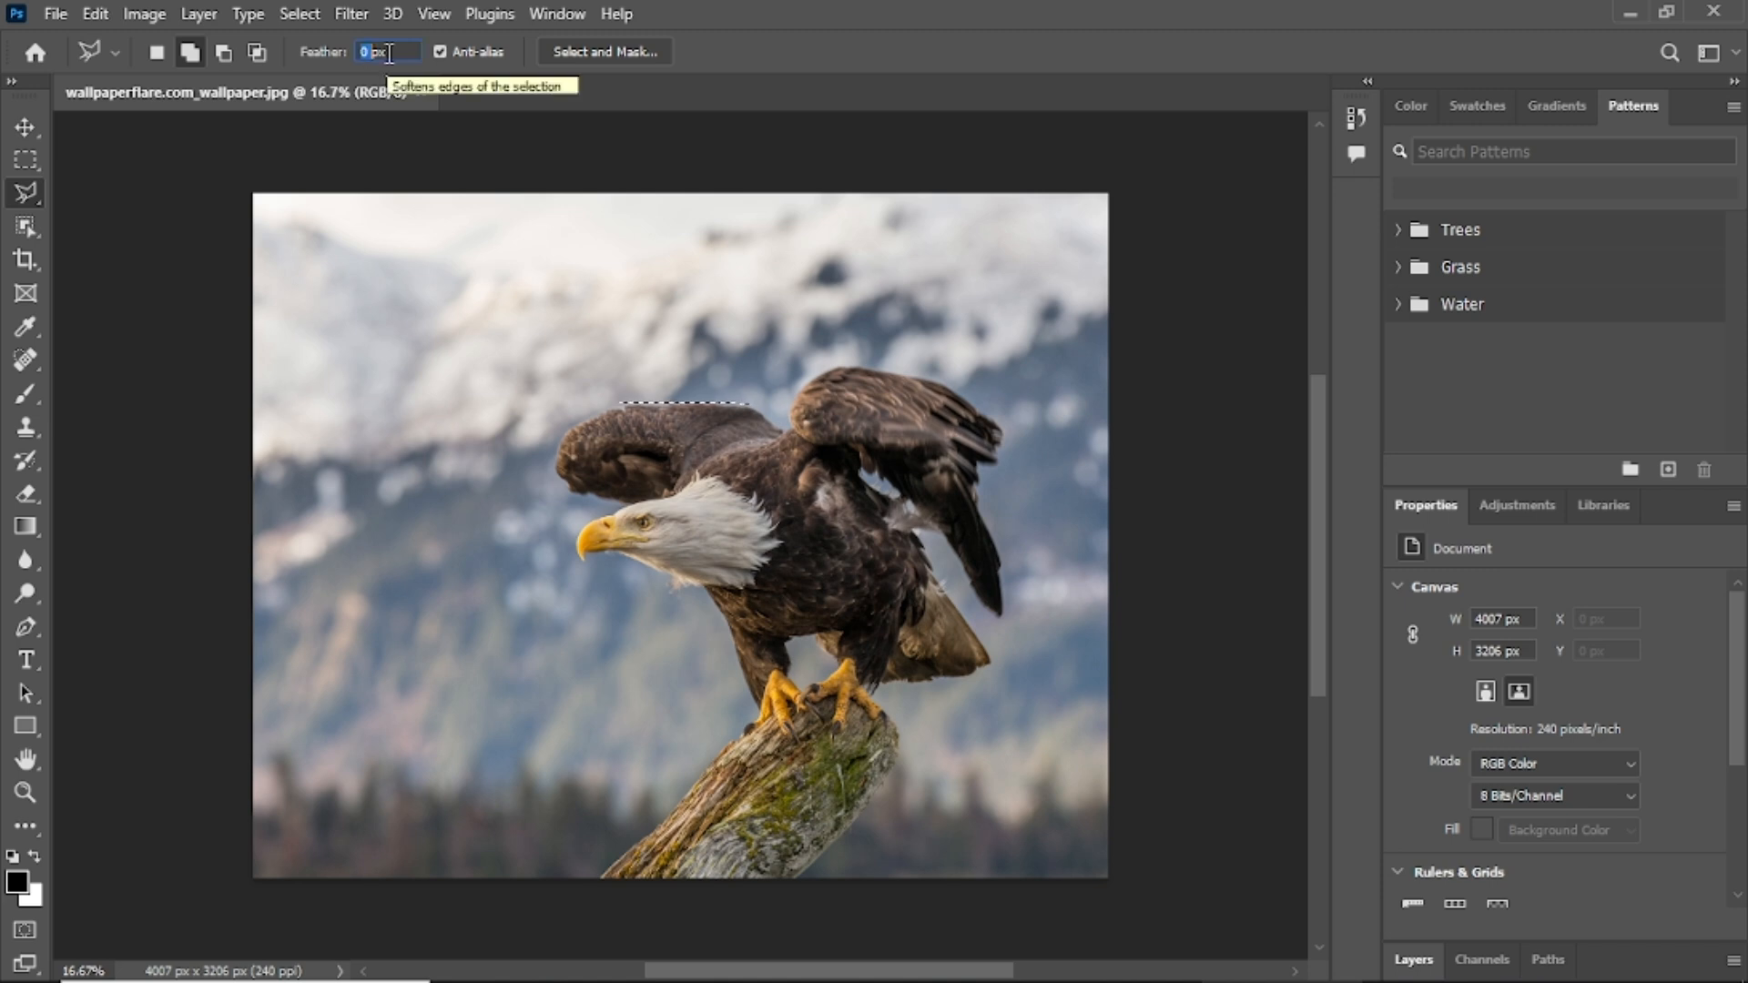
{"action": "type", "text": "6"}
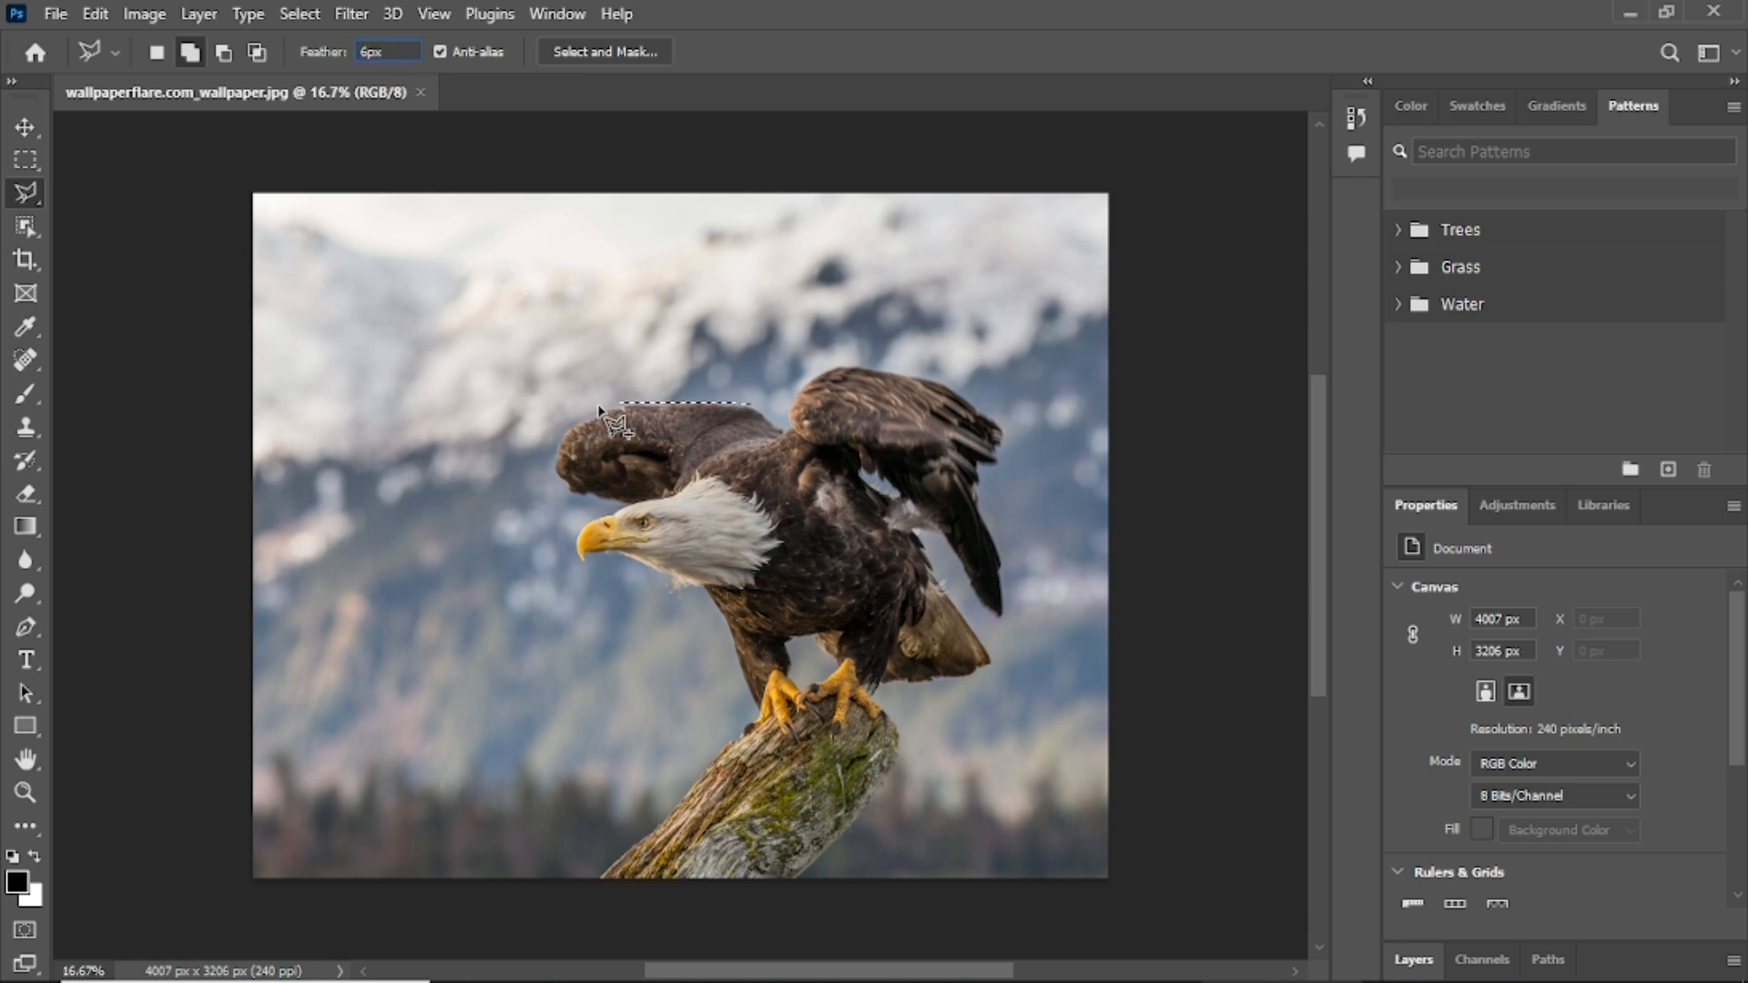
{"action": "key", "text": "Return"}
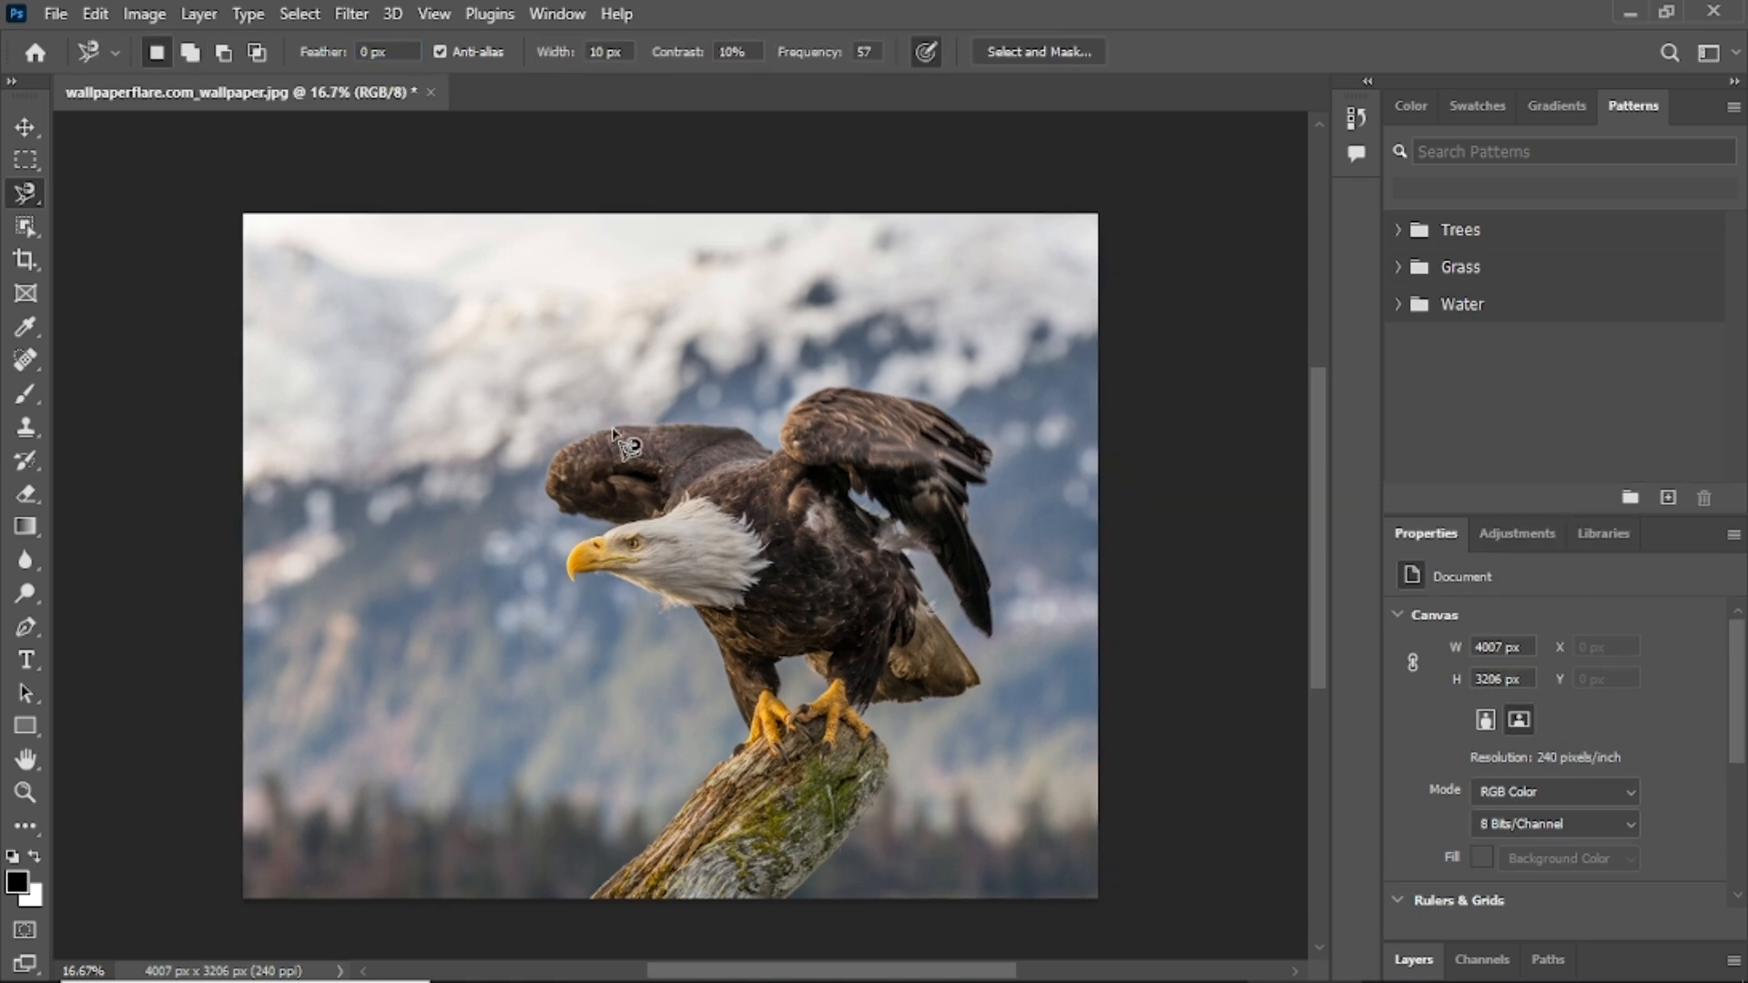
Pick the Magnetic Lasso Tool and trace around the whole eagle from the left wing edge.
{"action": "right_click", "coordinate": [16, 198]}
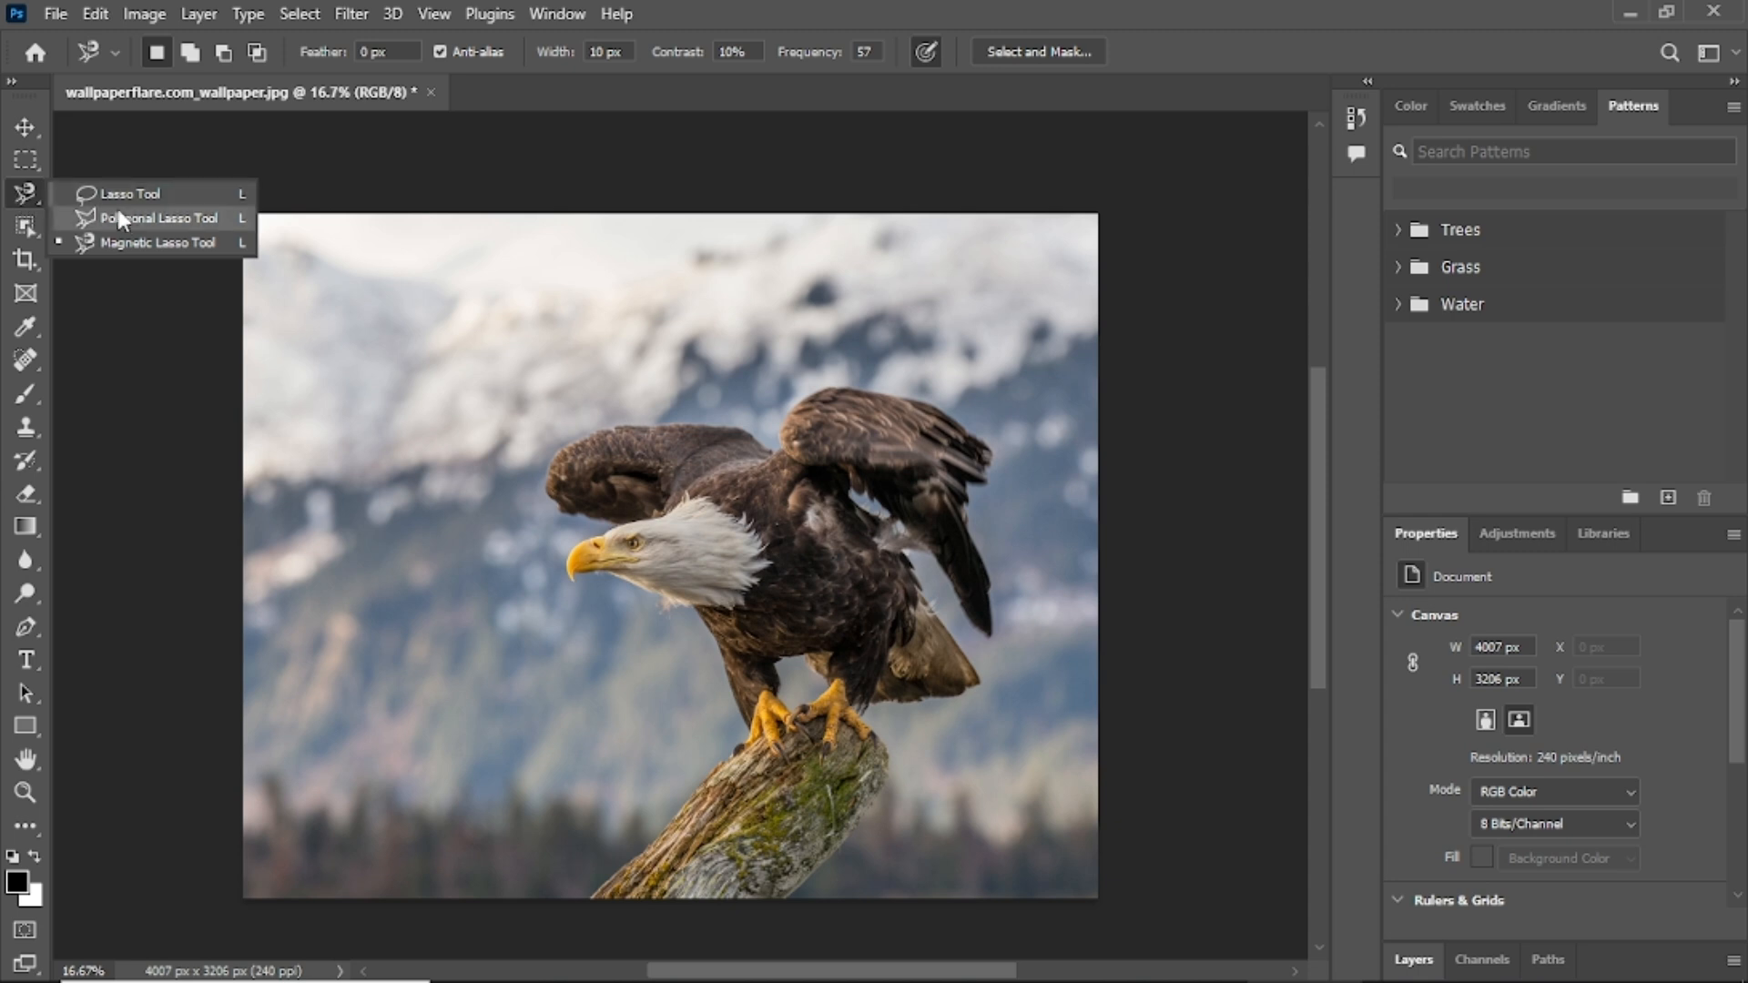
{"action": "left_click", "coordinate": [156, 242]}
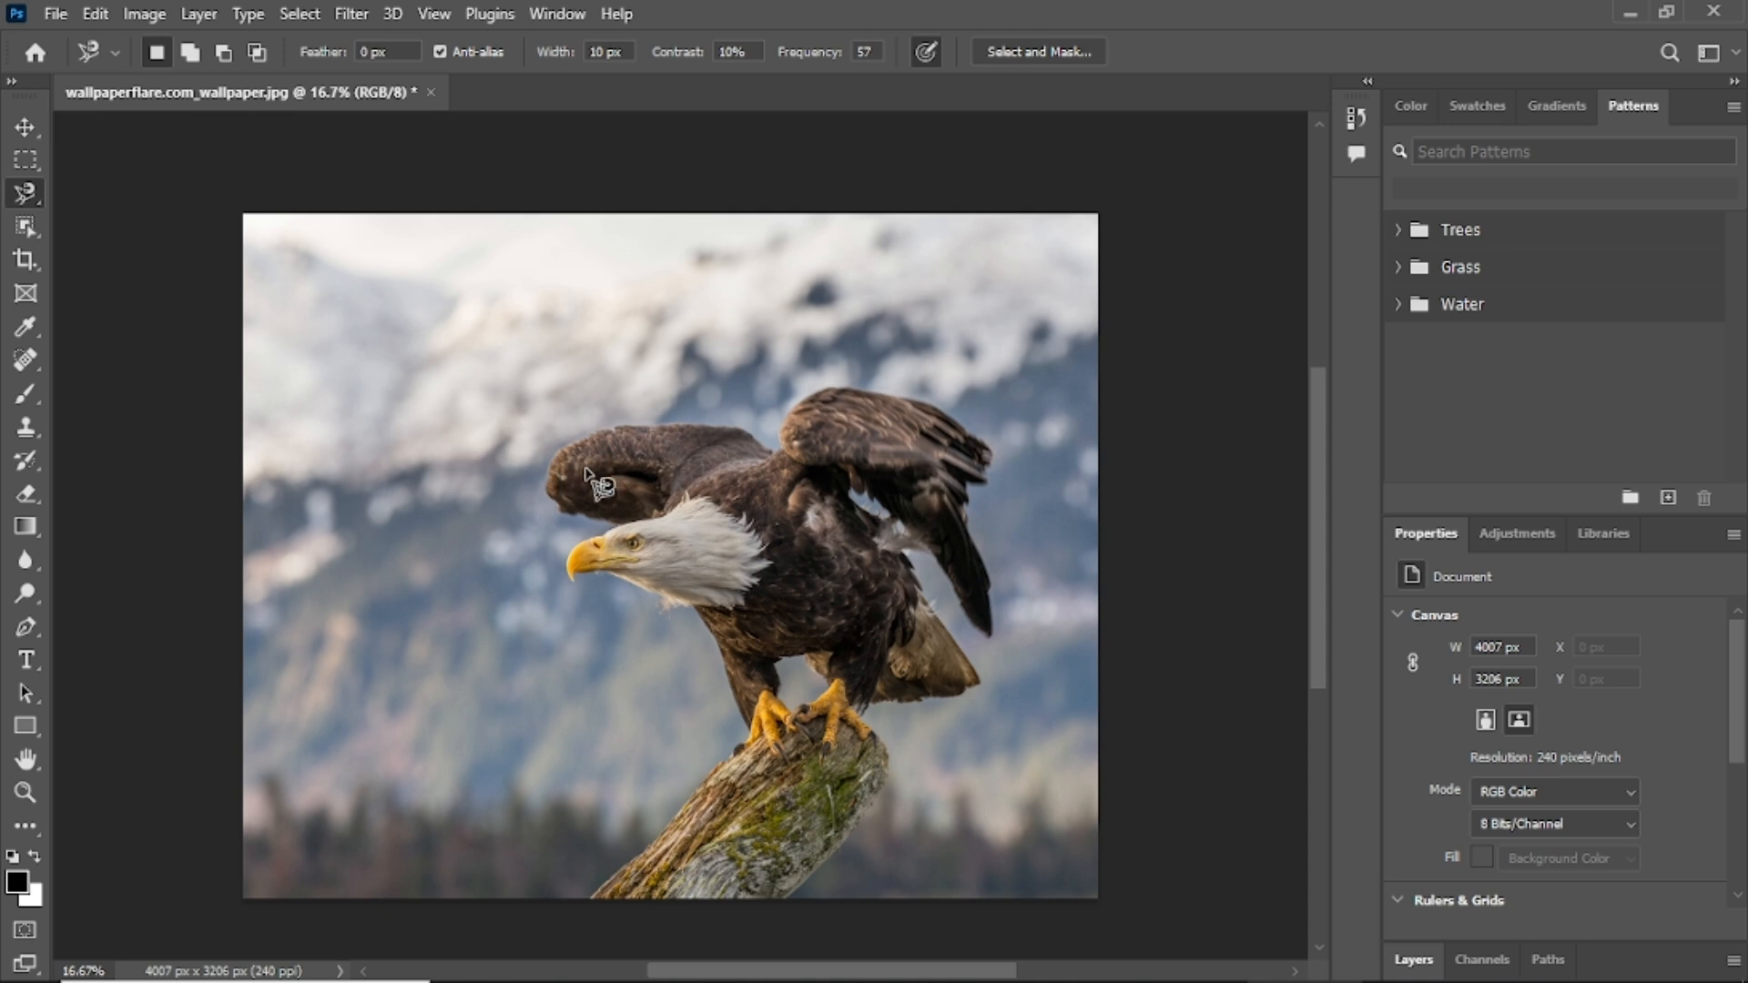
{"action": "left_click", "coordinate": [622, 427]}
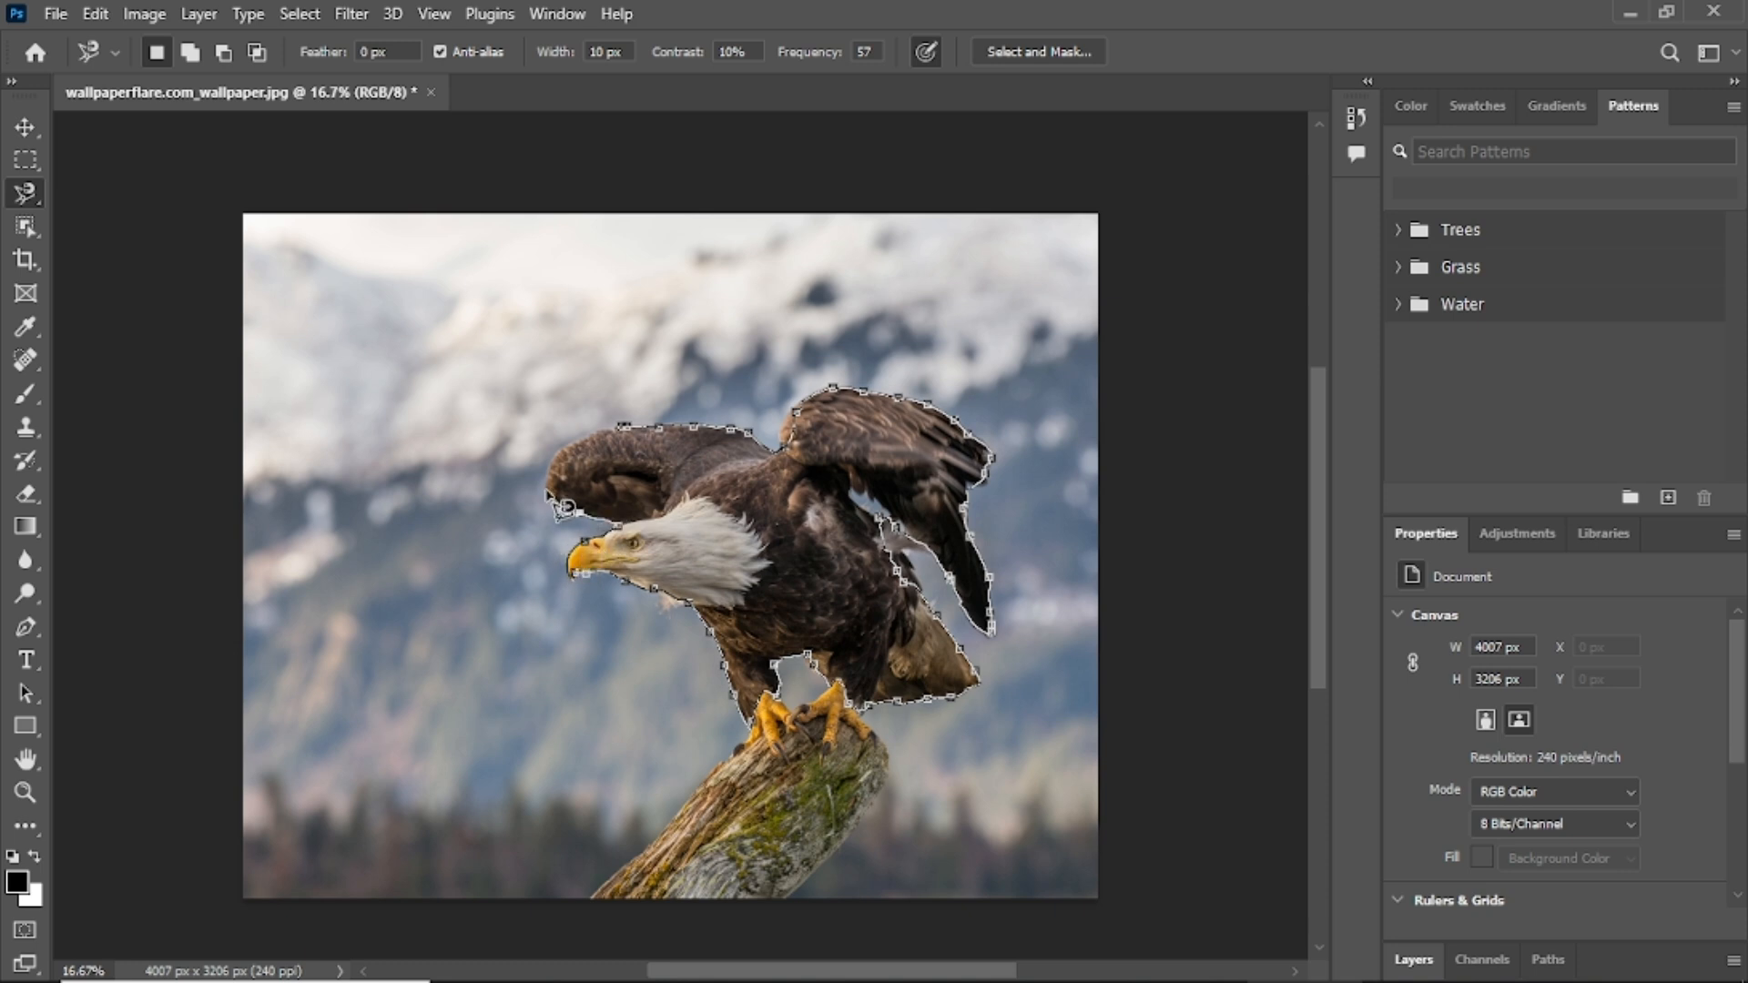
{"action": "left_click", "coordinate": [628, 428]}
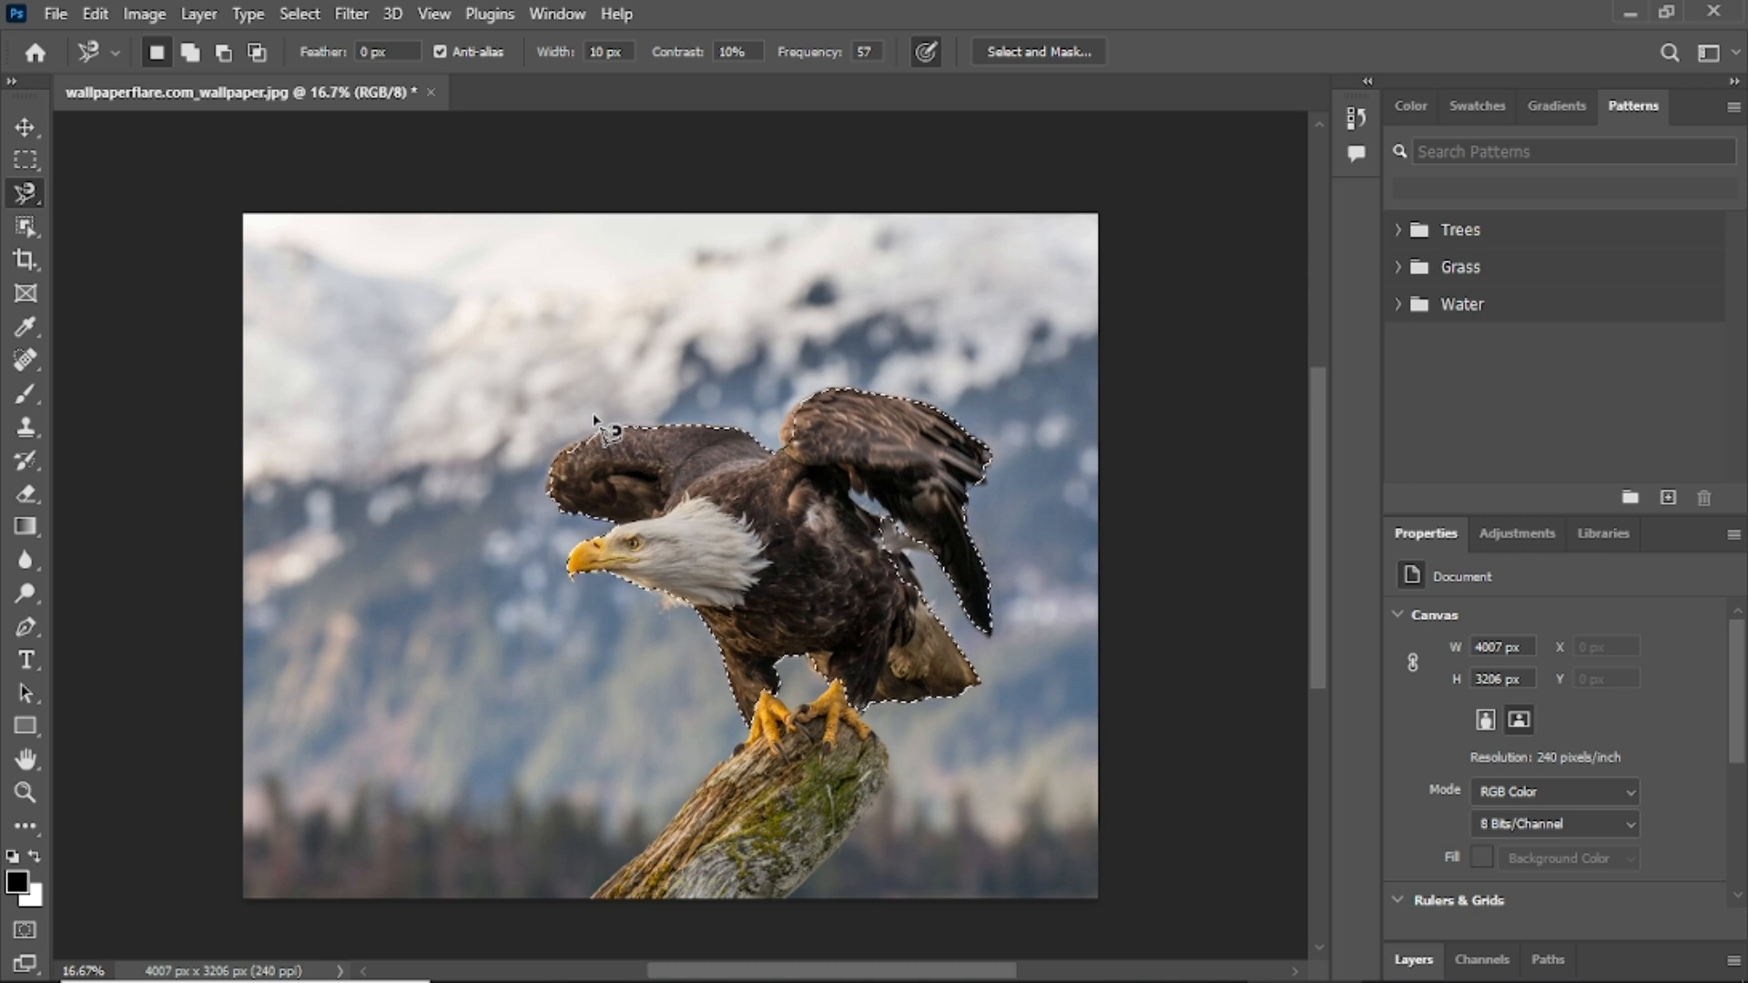
Deselect and retrace the whole eagle with the Magnetic Lasso, closing at the start point.
{"action": "key", "text": "ctrl+d"}
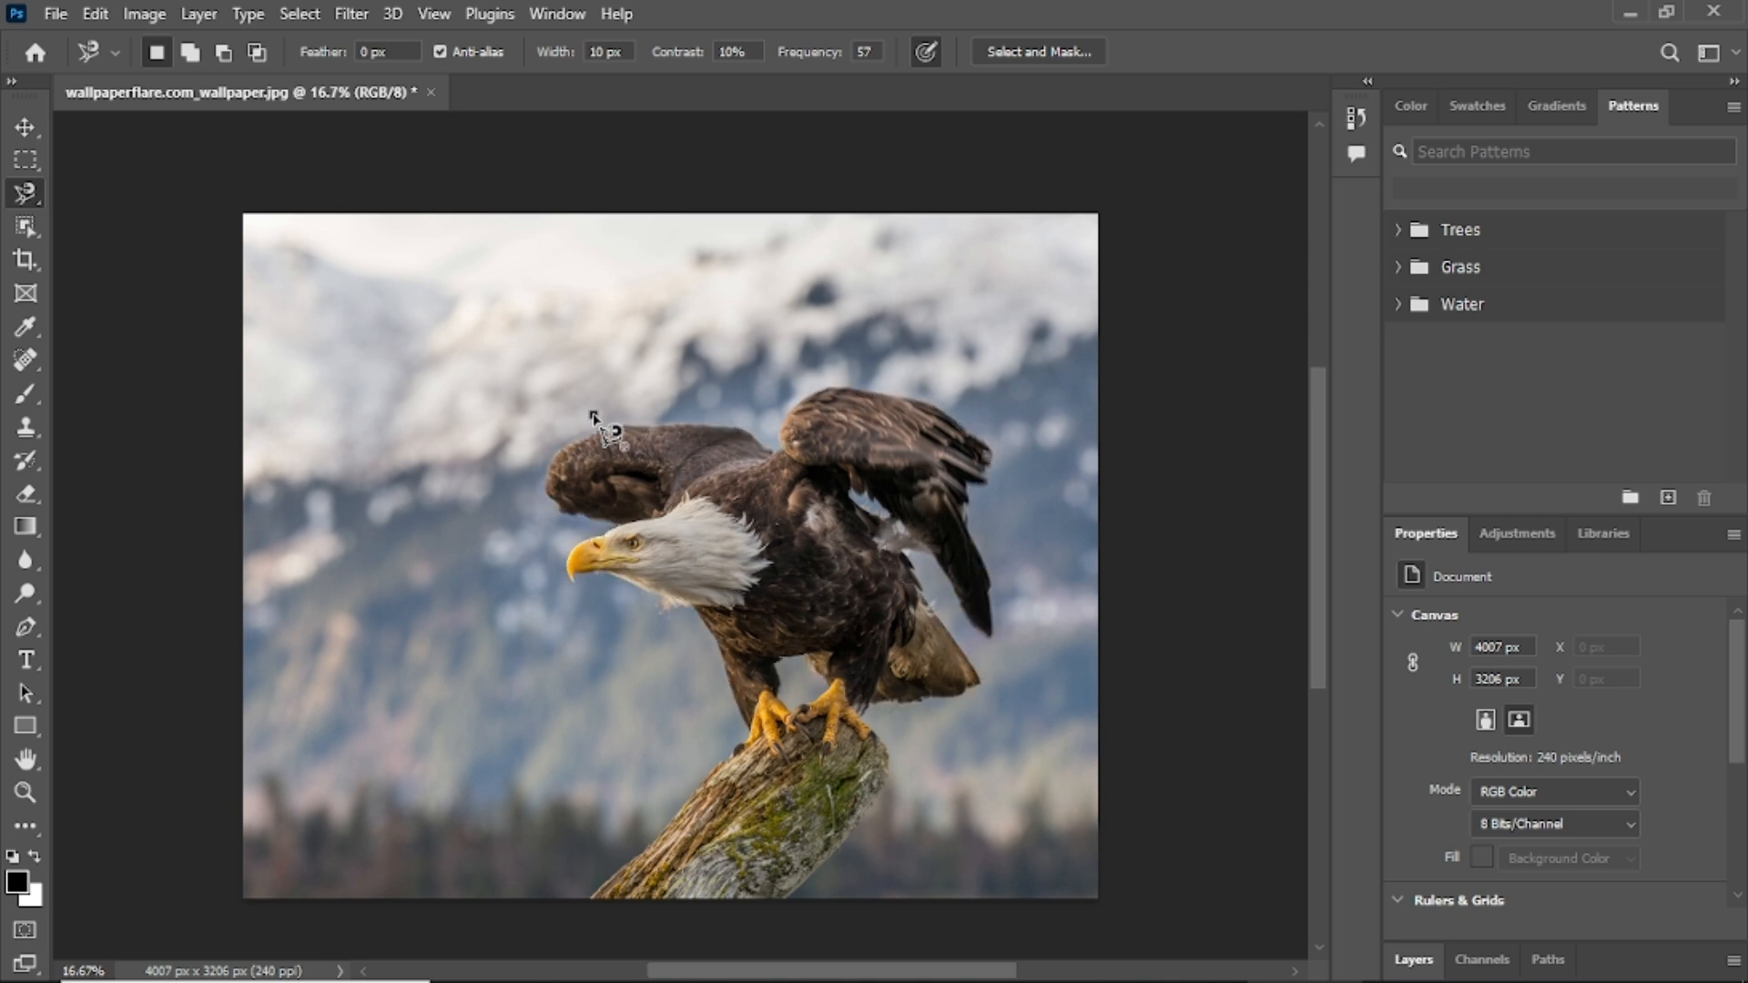
{"action": "left_click", "coordinate": [594, 414]}
{"action": "double_click", "coordinate": [765, 394]}
{"action": "left_click", "coordinate": [803, 394]}
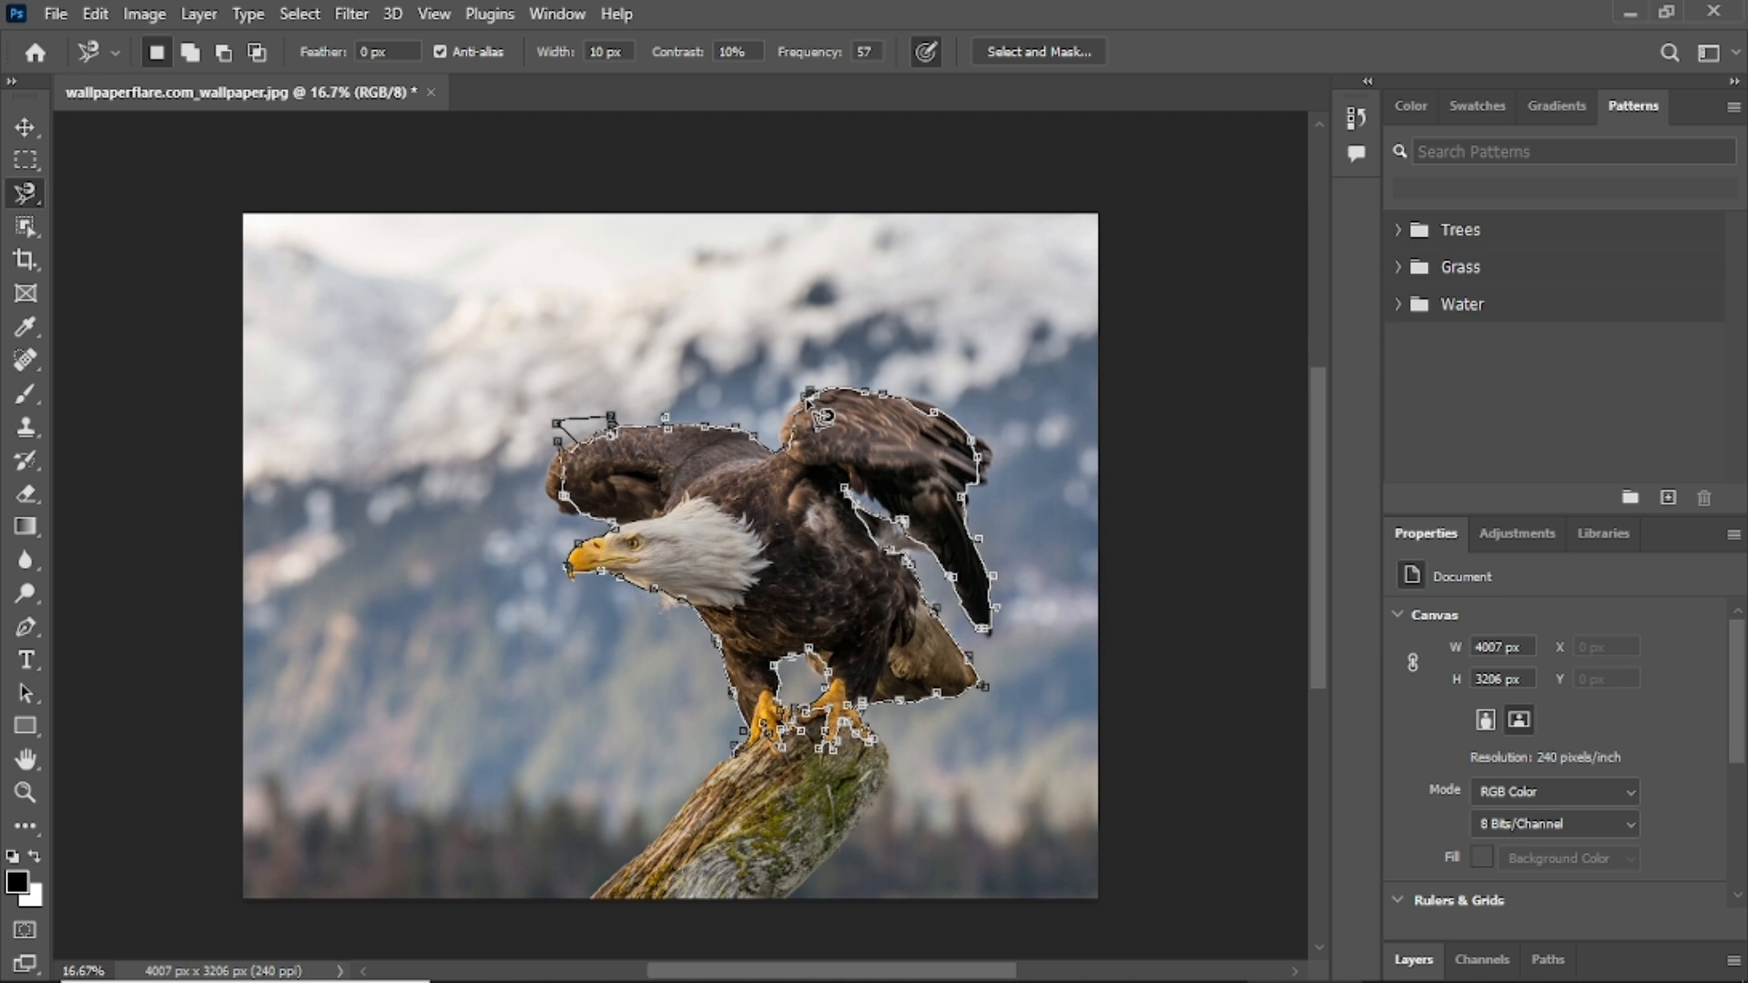
{"action": "left_click", "coordinate": [822, 414]}
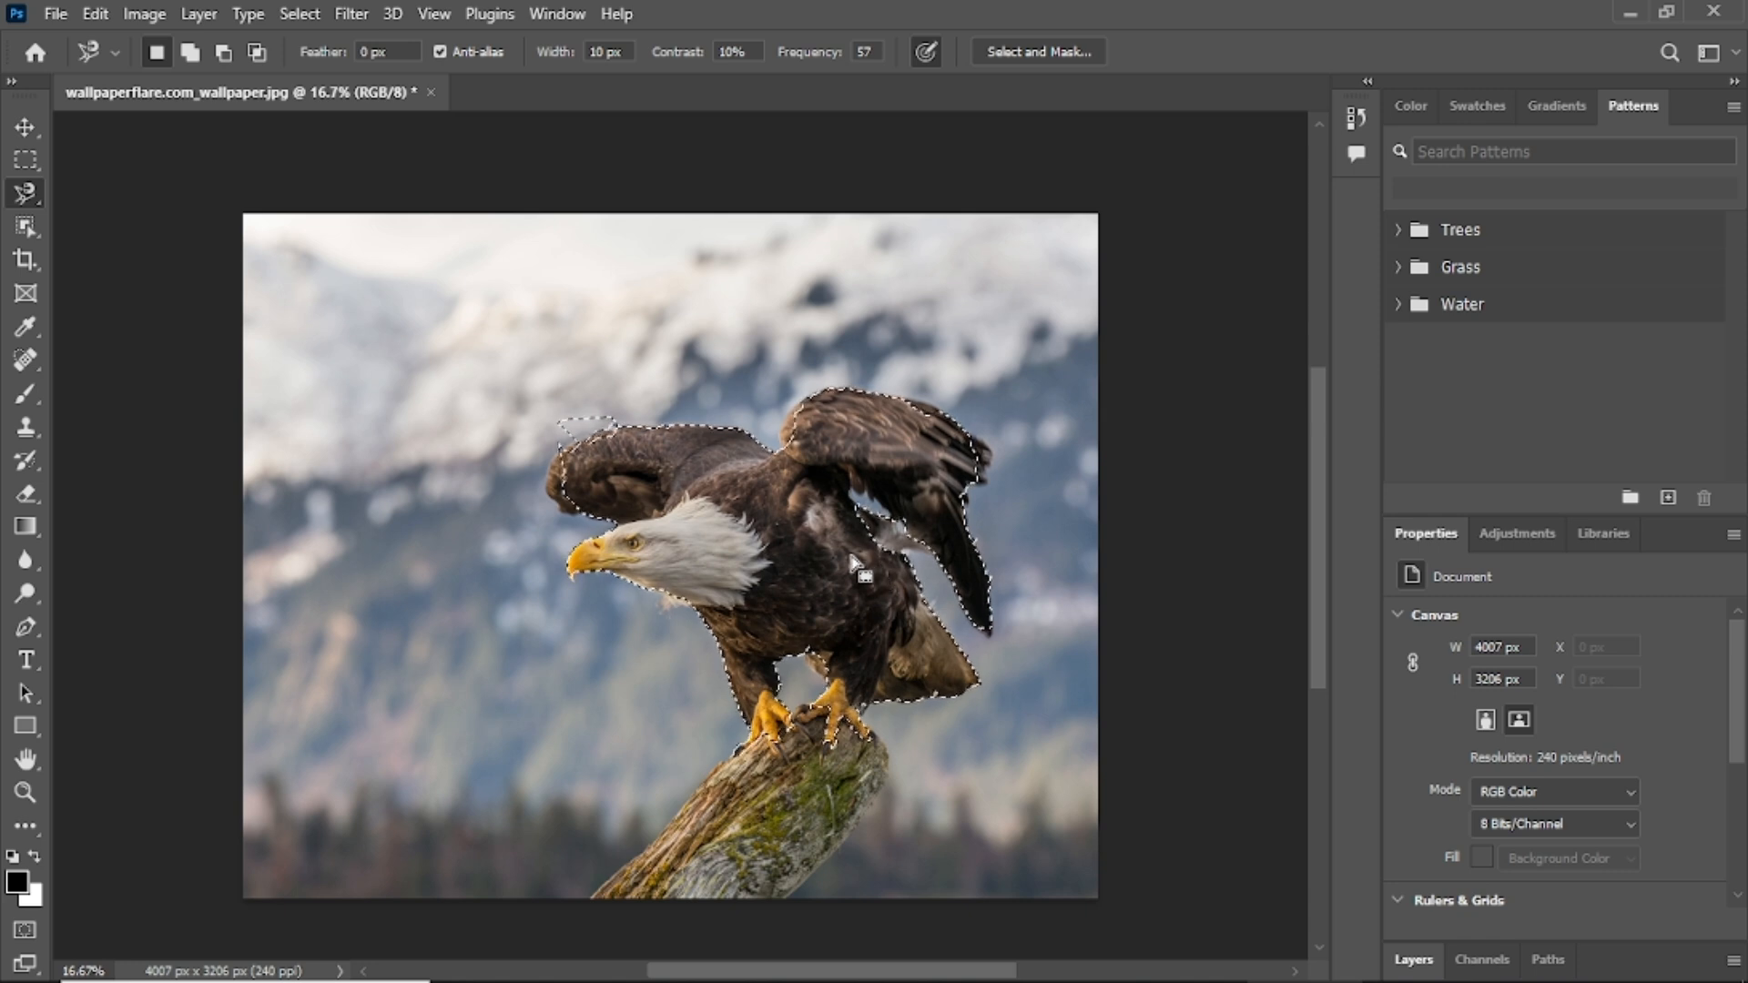
{"action": "left_click", "coordinate": [12, 200]}
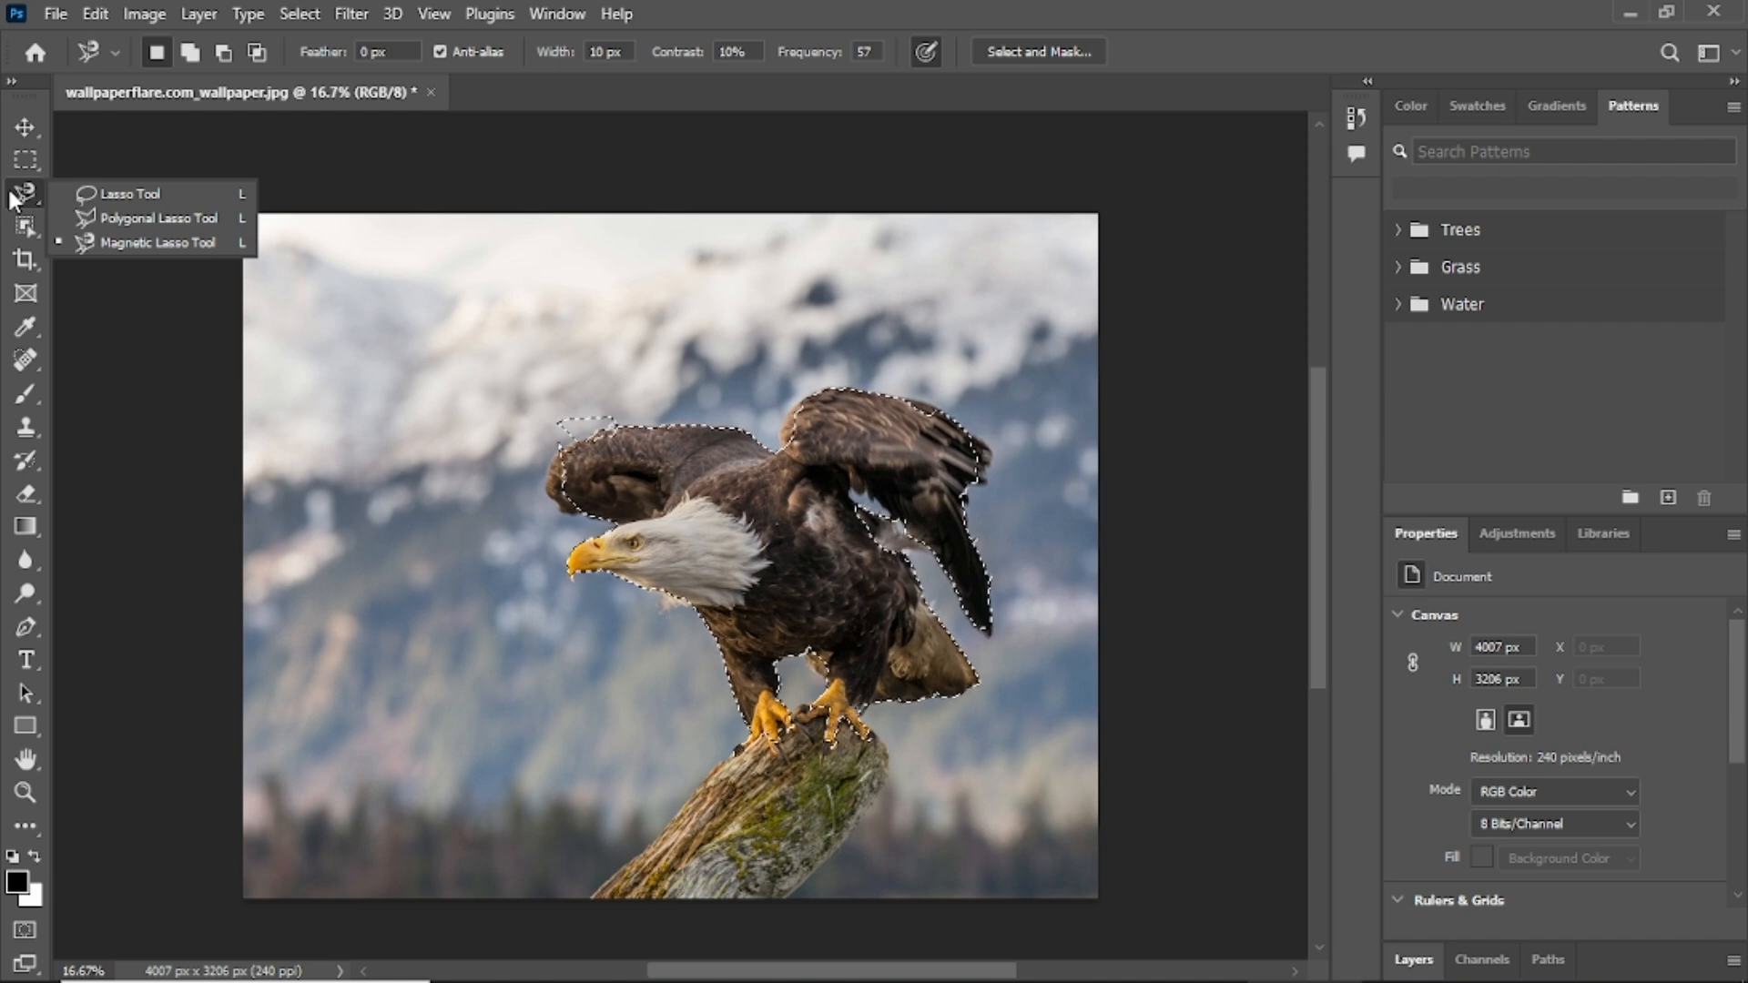
{"action": "left_click", "coordinate": [84, 240]}
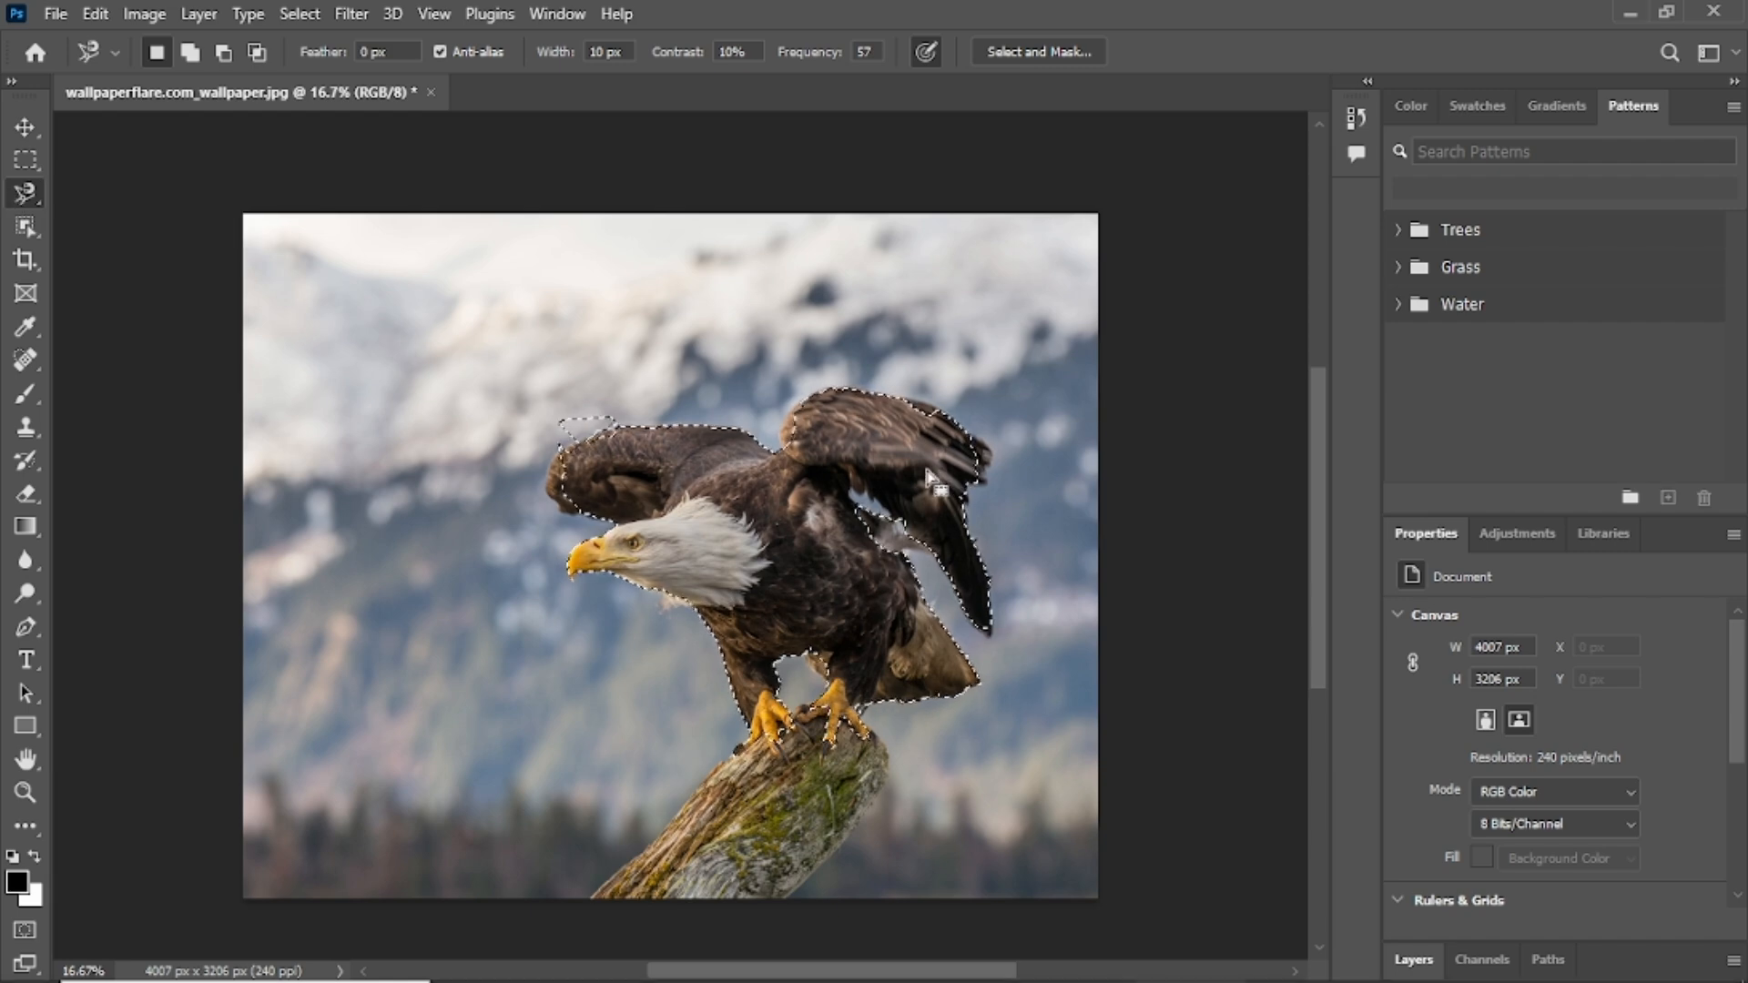